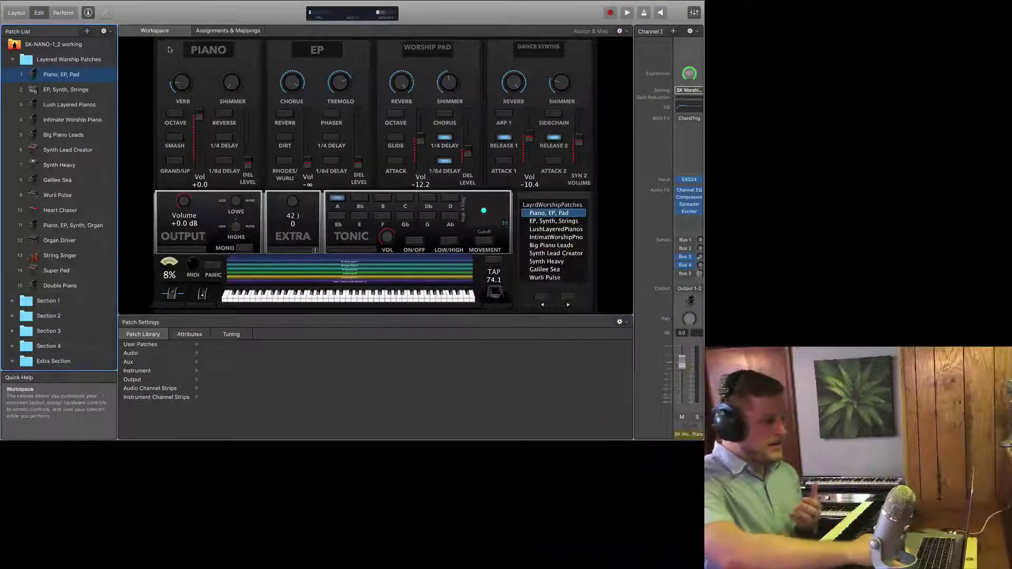
- Show the MainStage 3 Sound Library submenu with its download, reinstall and Sound Library Manager options
{"action": "mouse_move", "coordinate": [29, 5]}
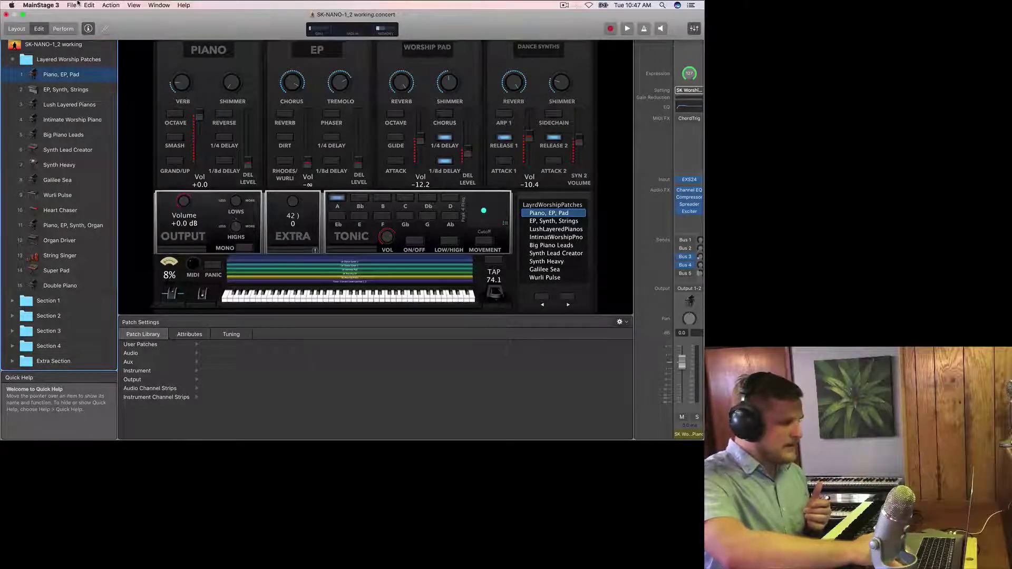
{"action": "left_click", "coordinate": [47, 5]}
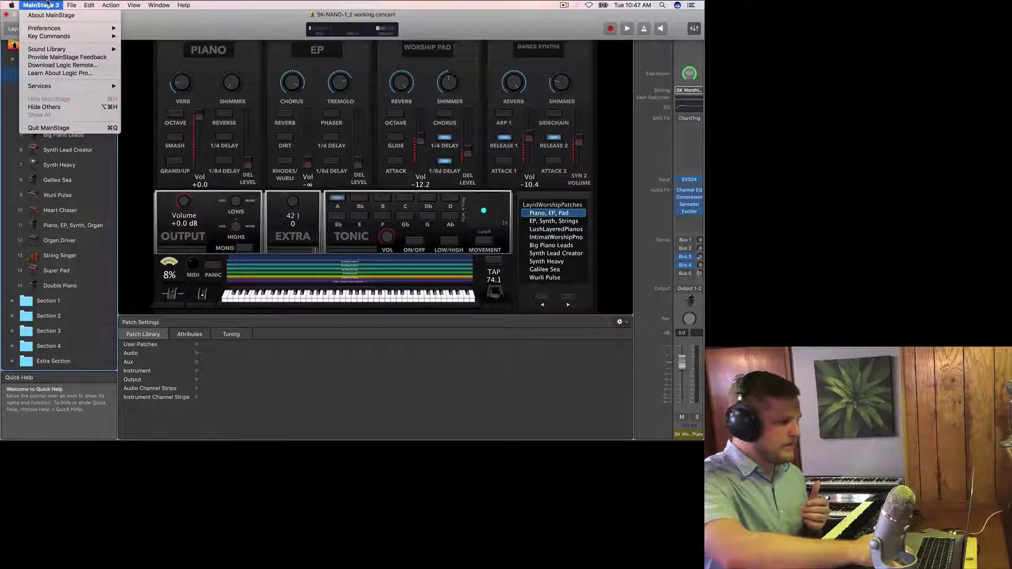
{"action": "mouse_move", "coordinate": [63, 52]}
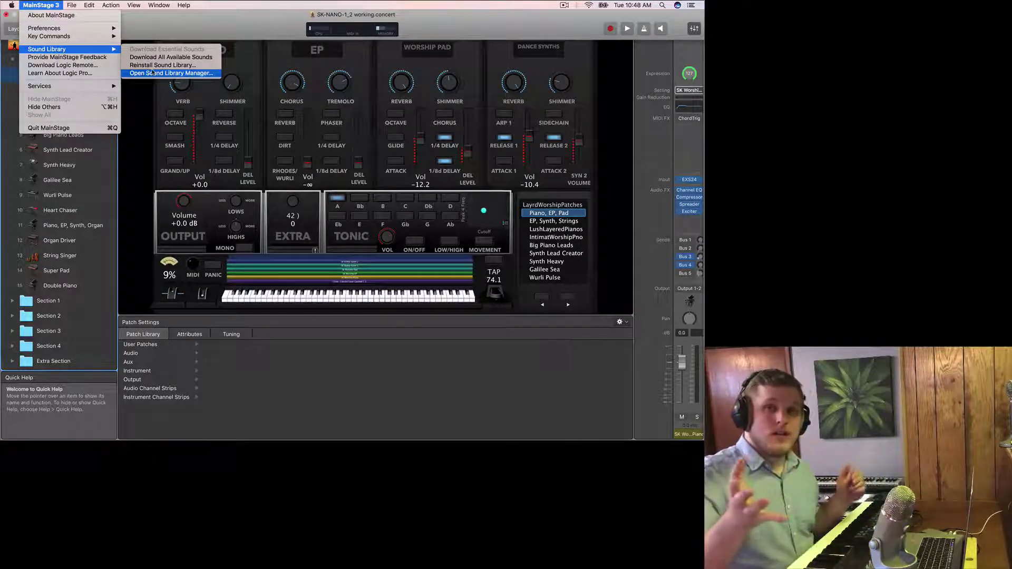
{"action": "left_click", "coordinate": [179, 75]}
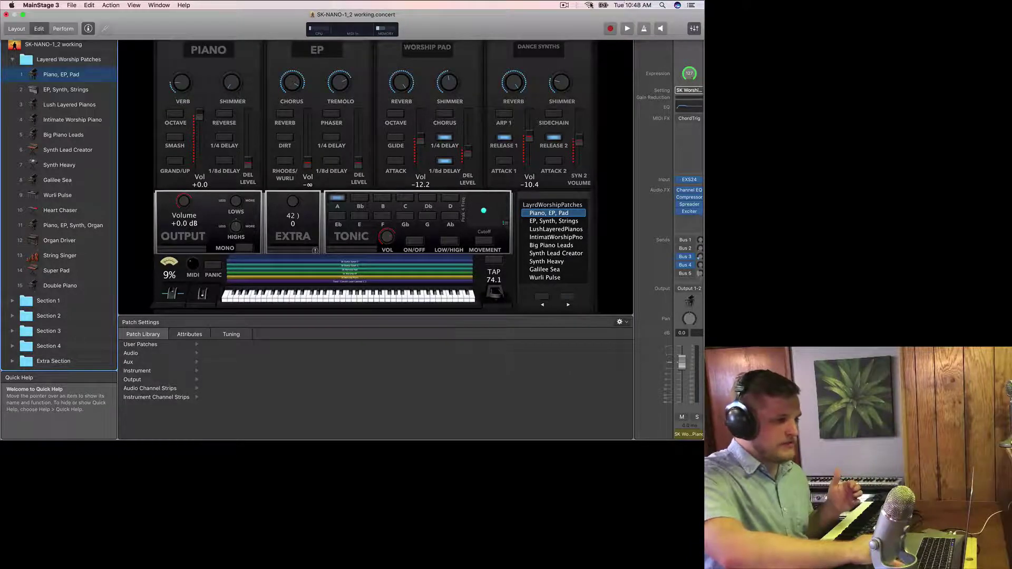
{"action": "left_click", "coordinate": [41, 5]}
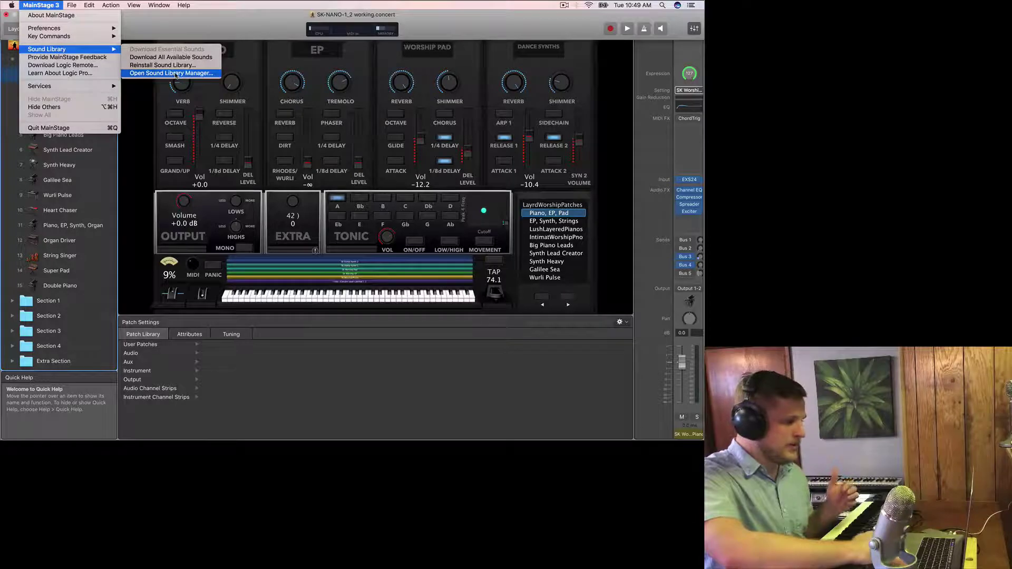
- Launch the Sound Library Manager, move it higher, and review every package marked Installed
{"action": "left_click", "coordinate": [176, 74]}
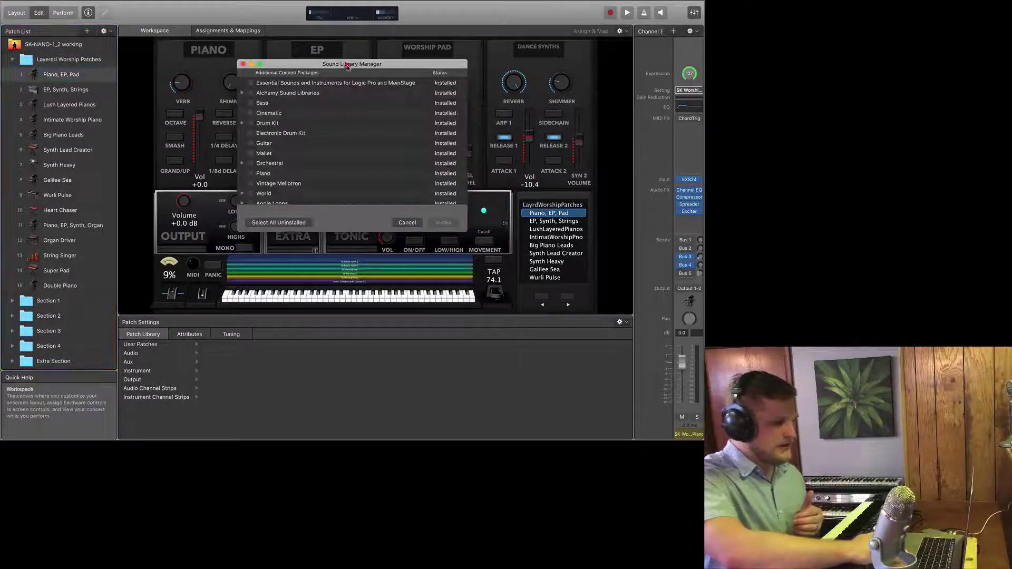
{"action": "left_click_drag", "start_coordinate": [347, 66], "coordinate": [344, 45]}
{"action": "scroll", "coordinate": [313, 84], "scroll_direction": "up", "scroll_amount": 1}
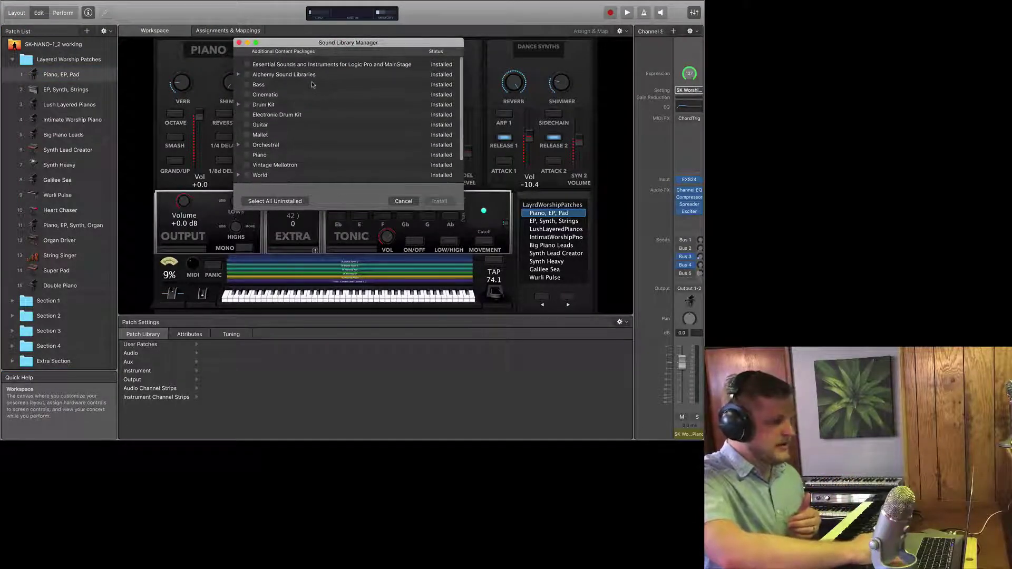
{"action": "scroll", "coordinate": [313, 84], "scroll_direction": "down", "scroll_amount": 1}
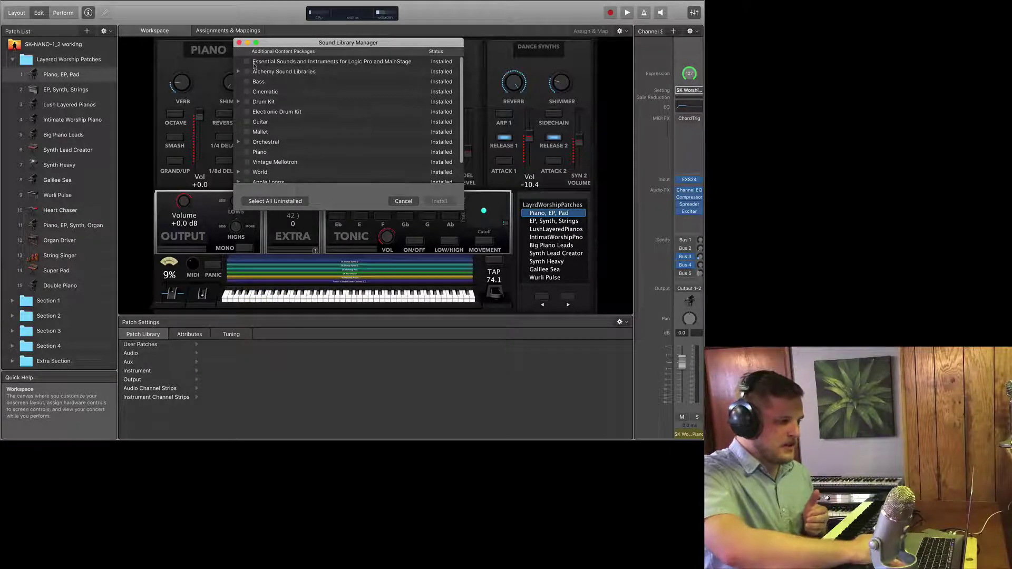
{"action": "scroll", "coordinate": [421, 120], "scroll_direction": "down", "scroll_amount": 3}
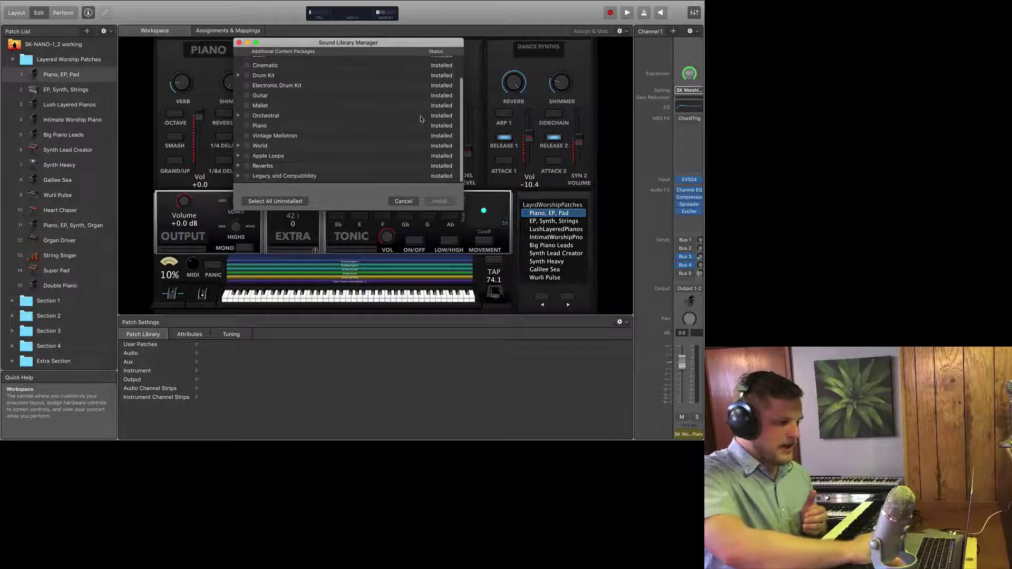
{"action": "scroll", "coordinate": [421, 120], "scroll_direction": "up", "scroll_amount": 3}
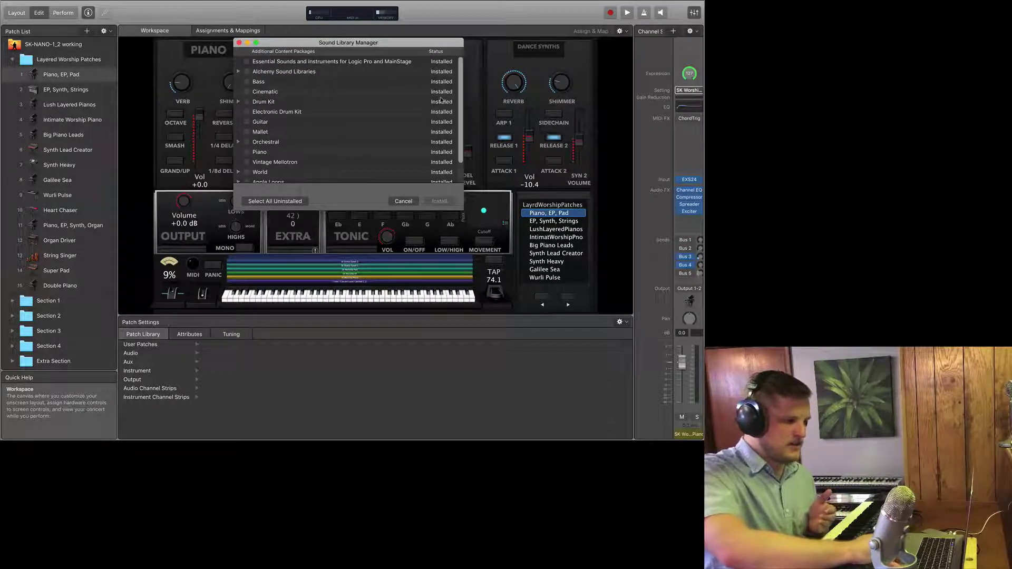
{"action": "scroll", "coordinate": [361, 138], "scroll_direction": "down", "scroll_amount": 2}
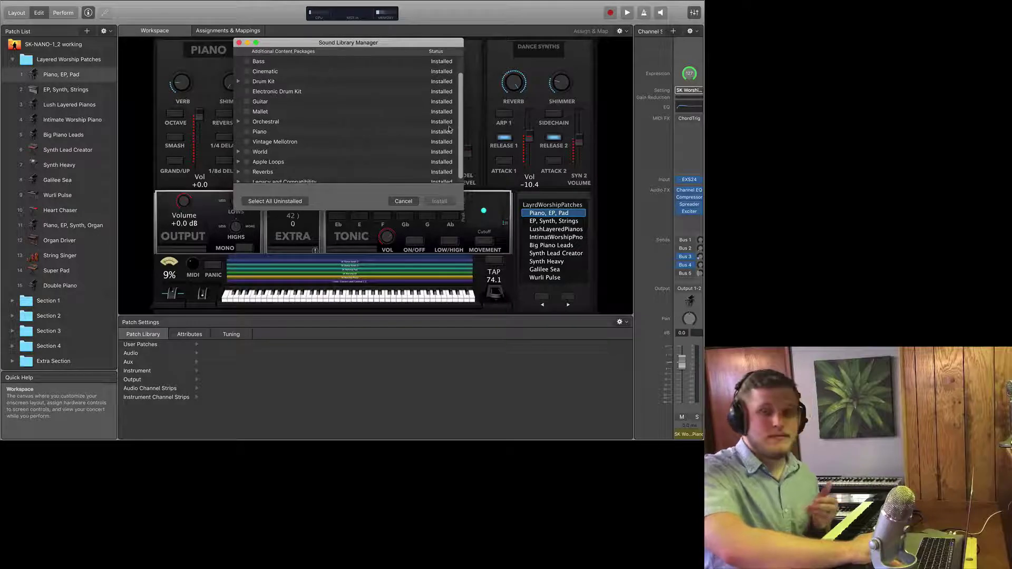
{"action": "scroll", "coordinate": [372, 131], "scroll_direction": "up", "scroll_amount": 1}
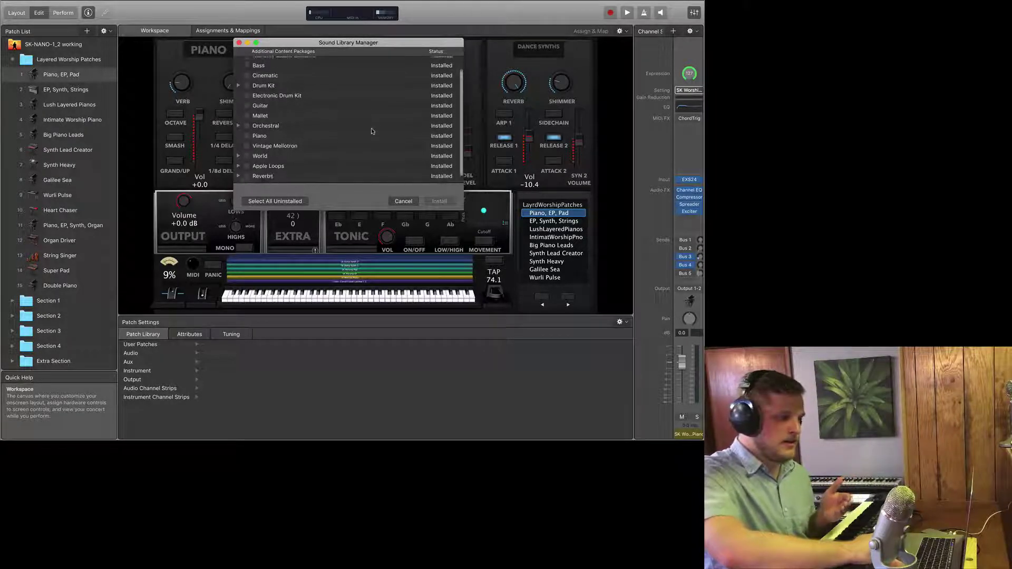
{"action": "scroll", "coordinate": [372, 131], "scroll_direction": "up", "scroll_amount": 2}
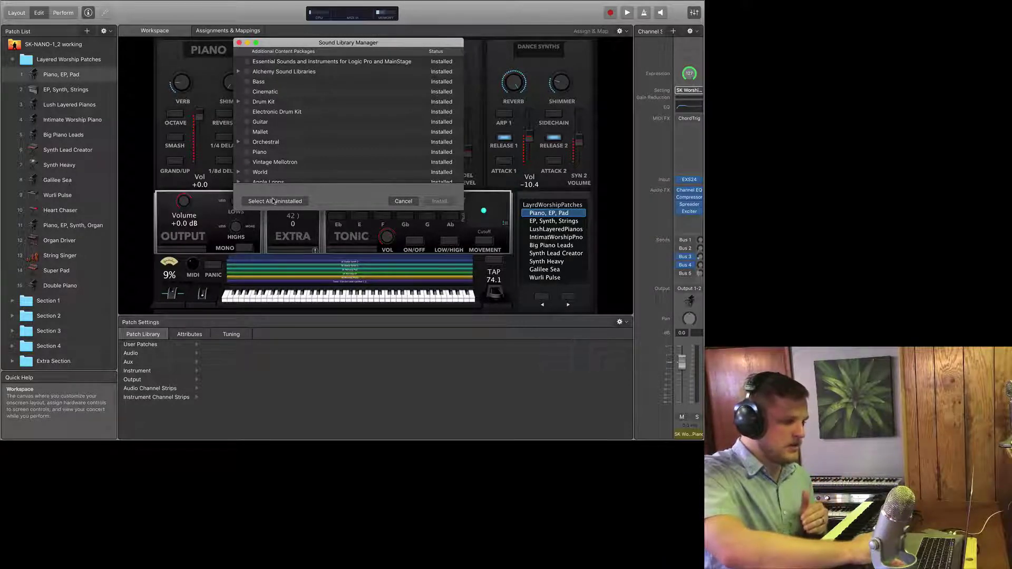
- Tick the Piano package for installation, then untick it so nothing is queued
{"action": "left_click", "coordinate": [247, 153]}
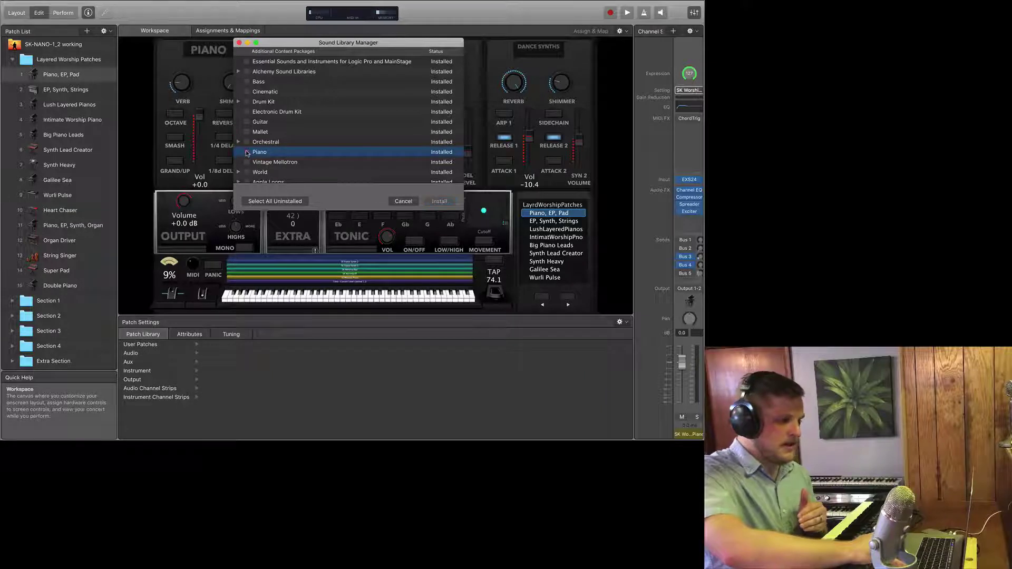
{"action": "left_click", "coordinate": [246, 153]}
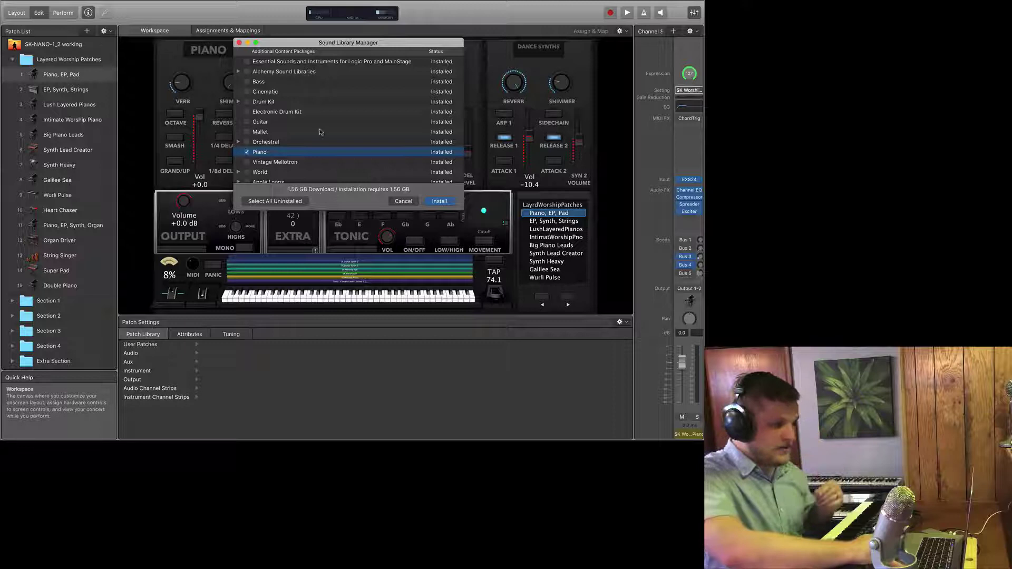
{"action": "scroll", "coordinate": [392, 154], "scroll_direction": "down", "scroll_amount": 3}
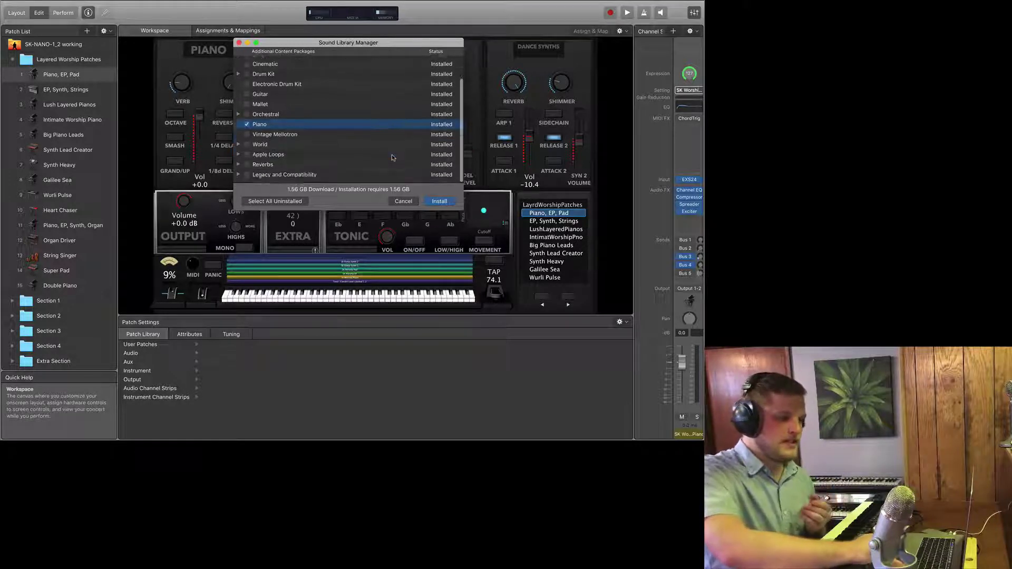
{"action": "scroll", "coordinate": [262, 123], "scroll_direction": "up", "scroll_amount": 3}
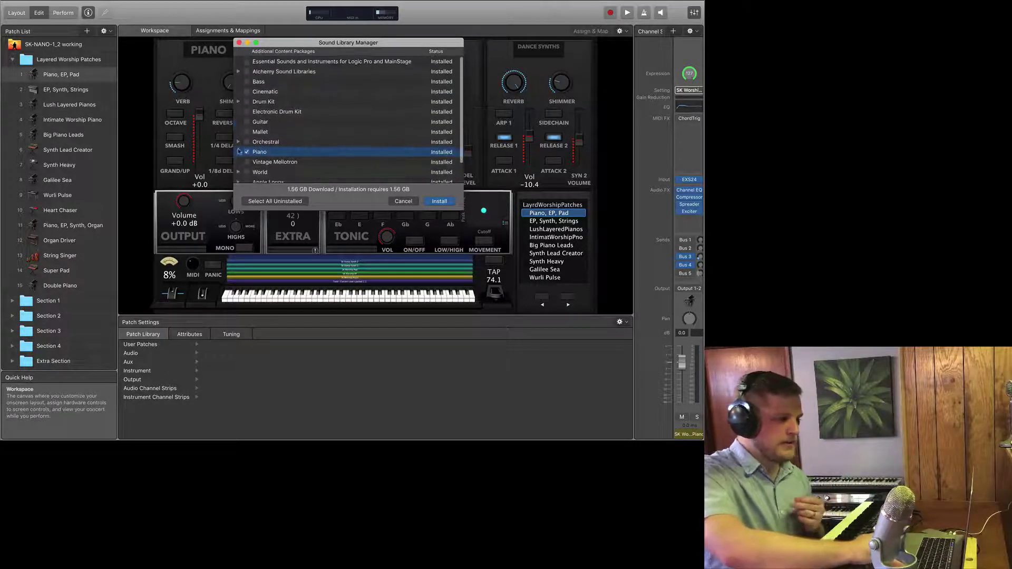
{"action": "left_click", "coordinate": [246, 152]}
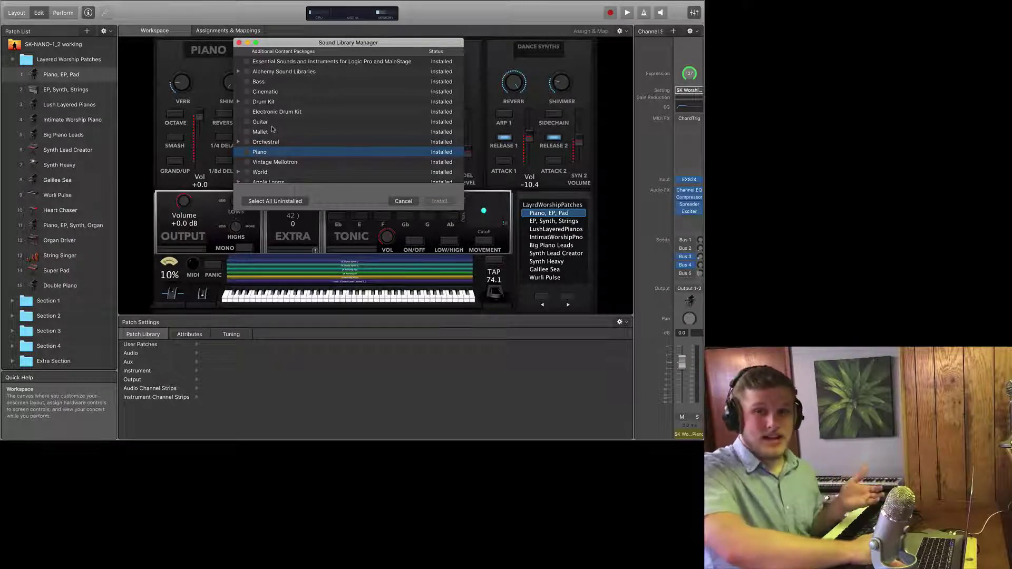
- Expand the Orchestral package to list its Brass through Woodwinds parts
{"action": "scroll", "coordinate": [253, 95], "scroll_direction": "up", "scroll_amount": 2}
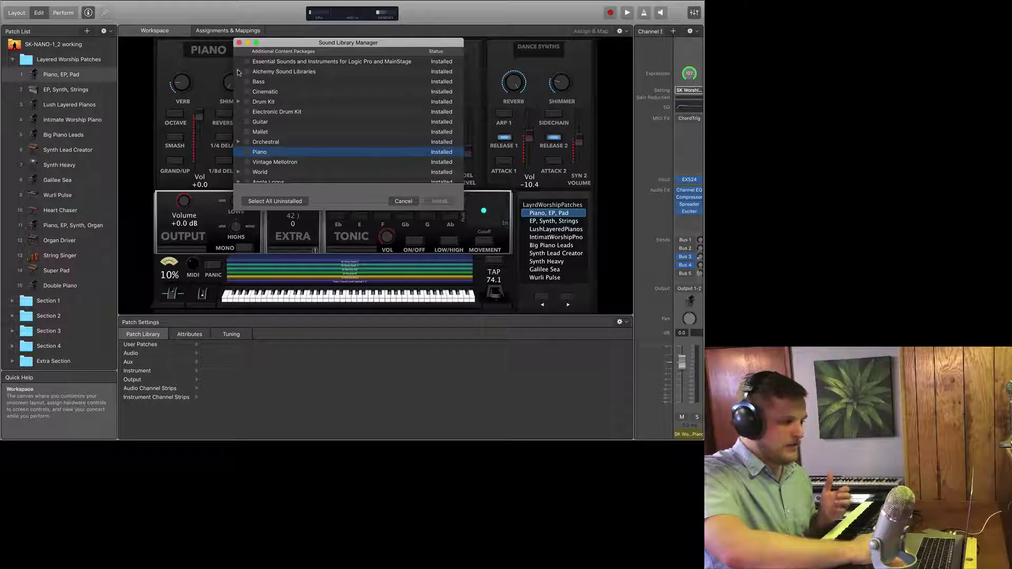
{"action": "scroll", "coordinate": [252, 130], "scroll_direction": "down", "scroll_amount": 3}
{"action": "scroll", "coordinate": [242, 122], "scroll_direction": "up", "scroll_amount": 1}
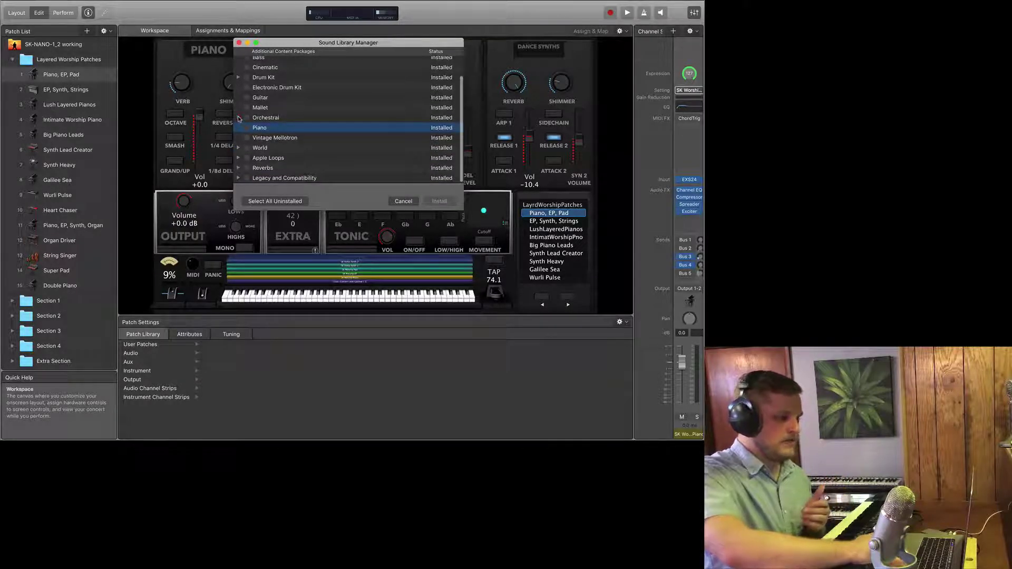
{"action": "left_click", "coordinate": [238, 118]}
- Tick each Orchestral part, Keyboard through Woodwinds, then clear the Orchestral checkbox and collapse the group
{"action": "scroll", "coordinate": [294, 163], "scroll_direction": "down", "scroll_amount": 4}
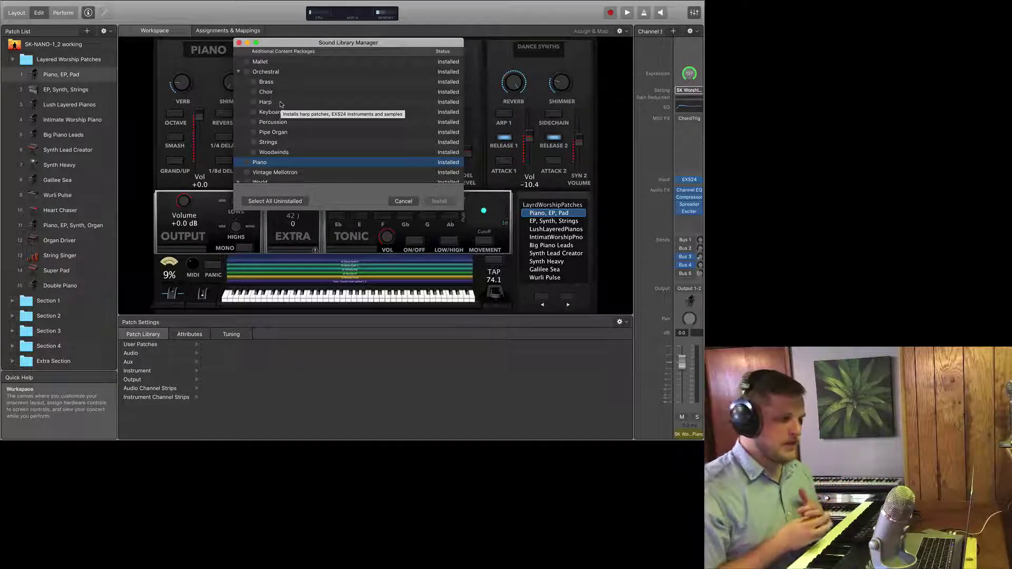
{"action": "left_click", "coordinate": [255, 111]}
{"action": "left_click", "coordinate": [254, 122]}
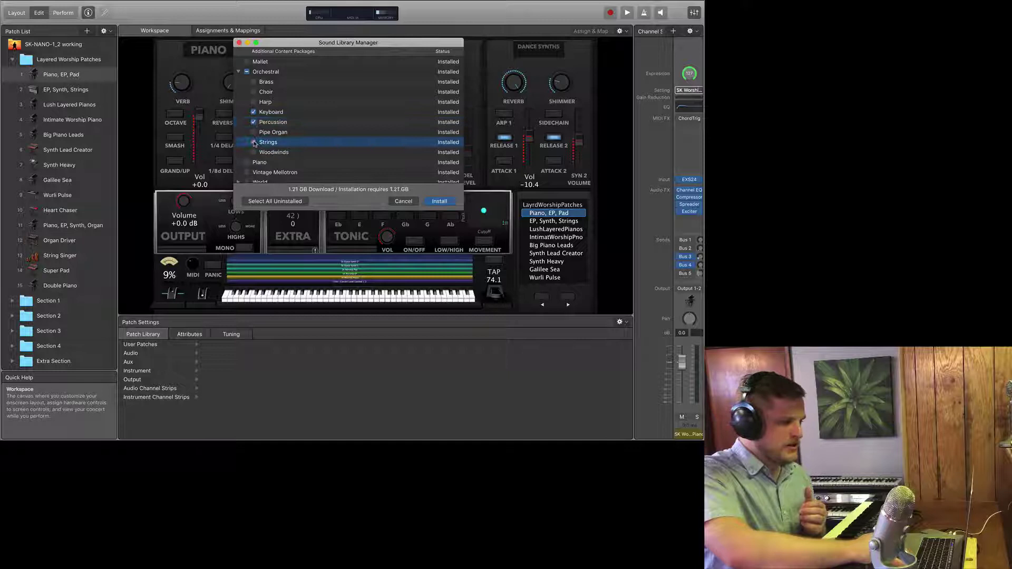
{"action": "left_click", "coordinate": [254, 143]}
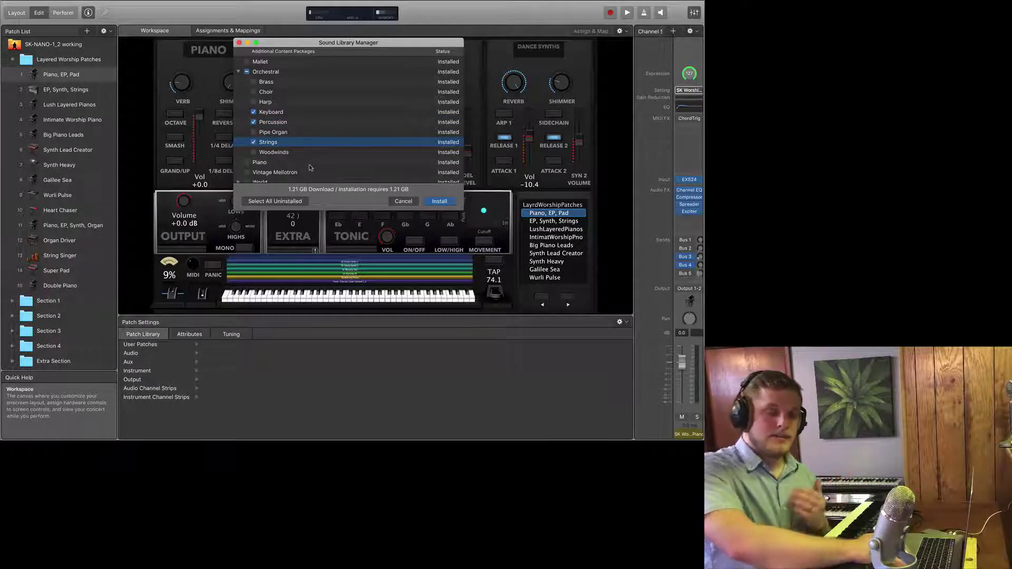
{"action": "left_click", "coordinate": [254, 82]}
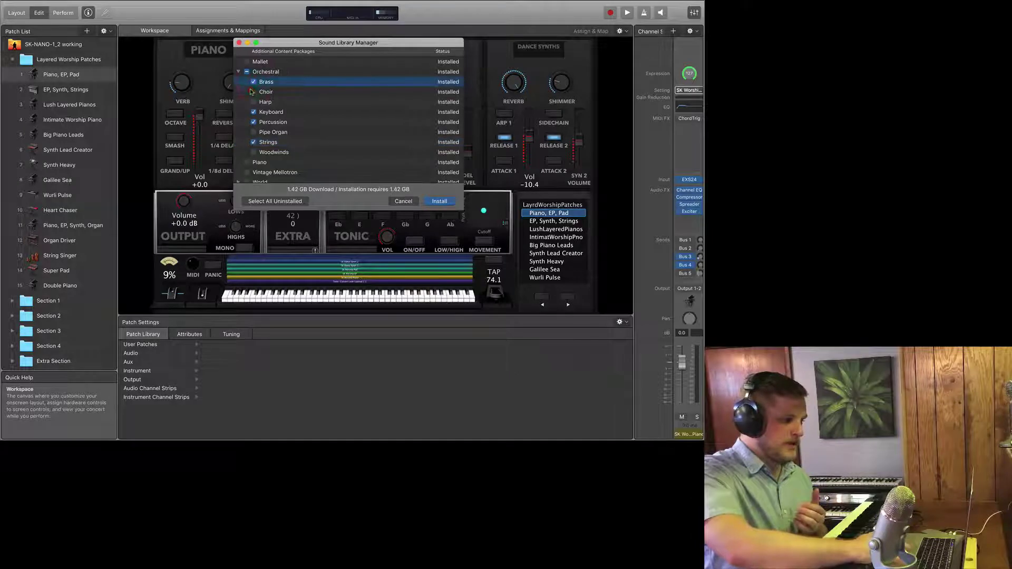
{"action": "left_click", "coordinate": [253, 92]}
{"action": "left_click", "coordinate": [253, 102]}
{"action": "left_click", "coordinate": [253, 132]}
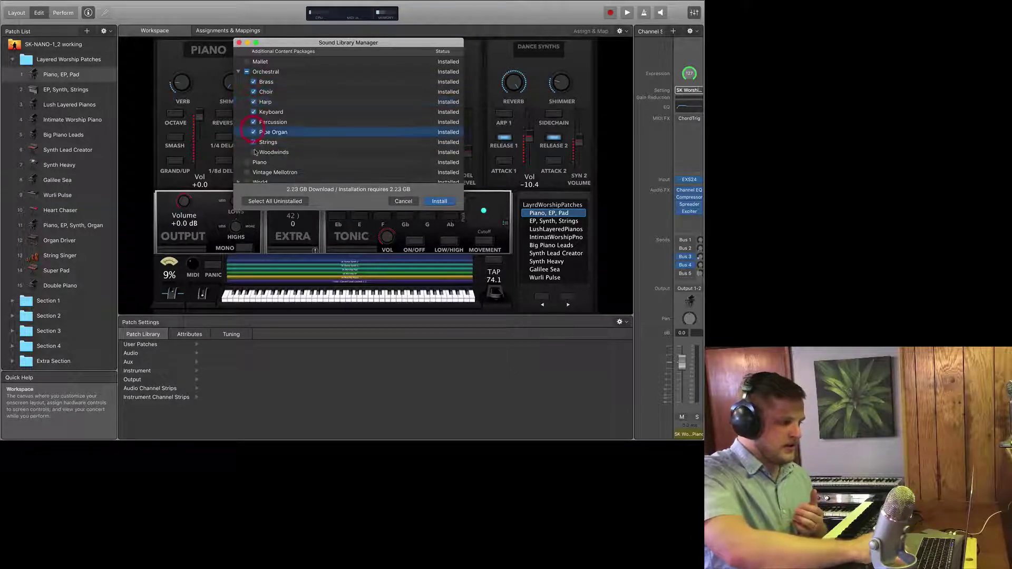
{"action": "left_click", "coordinate": [254, 153]}
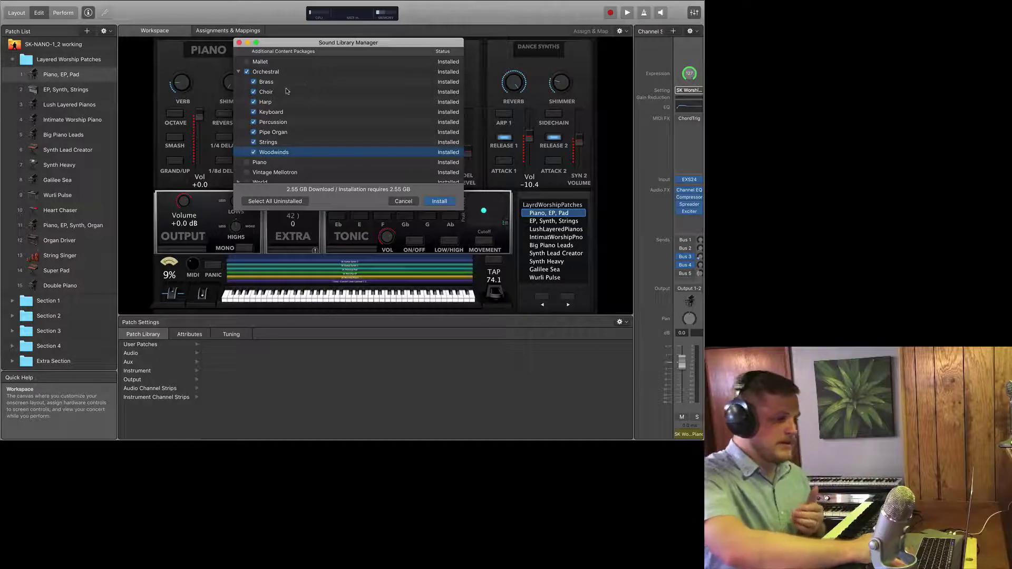
{"action": "left_click", "coordinate": [247, 72]}
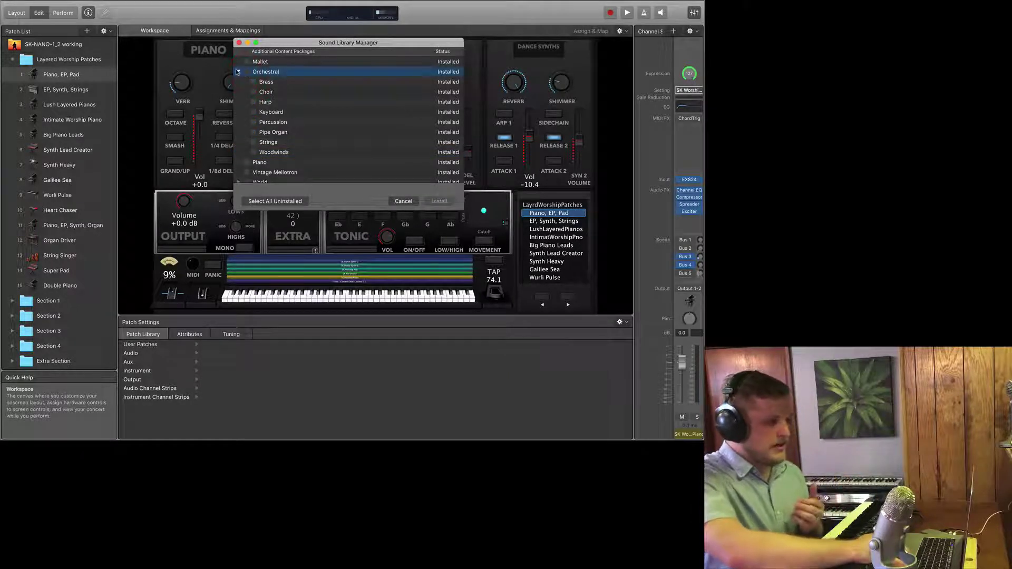
{"action": "left_click", "coordinate": [238, 72]}
- Tick and inspect the Legacy and Compatibility group, then cancel the Sound Library Manager without installing
{"action": "left_click", "coordinate": [274, 178]}
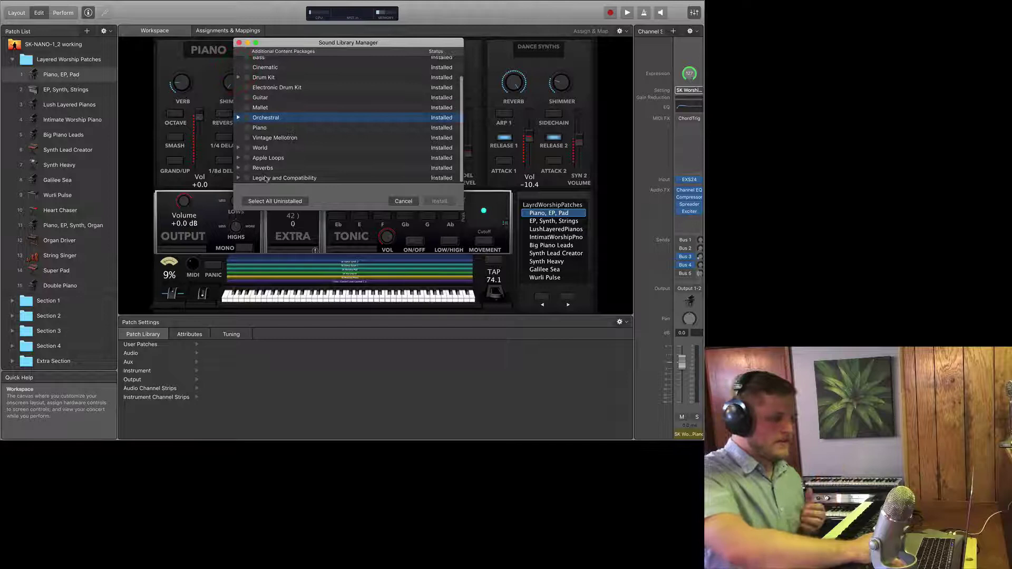
{"action": "scroll", "coordinate": [311, 164], "scroll_direction": "down", "scroll_amount": 2}
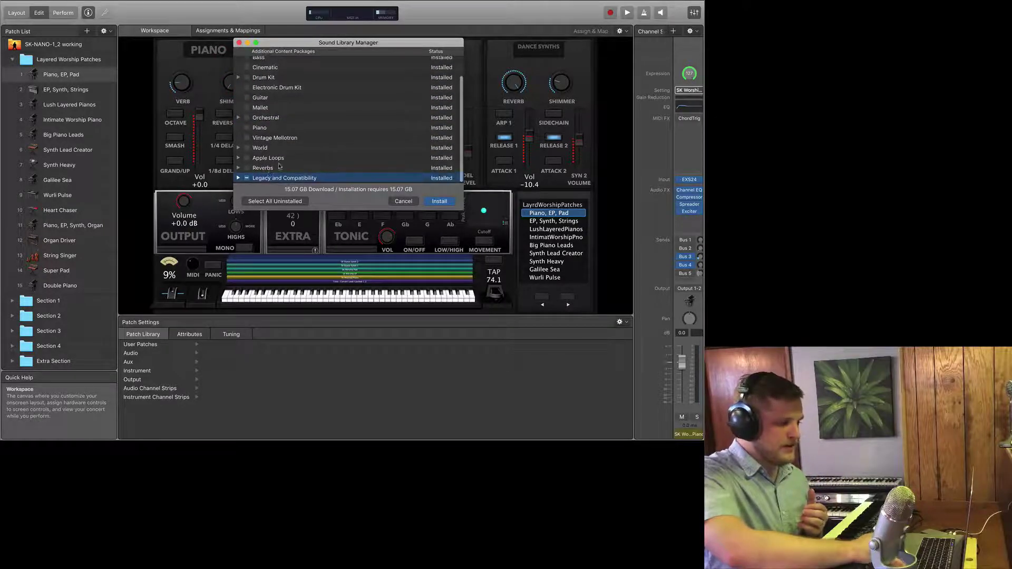
{"action": "left_click", "coordinate": [239, 179]}
{"action": "scroll", "coordinate": [282, 151], "scroll_direction": "down", "scroll_amount": 5}
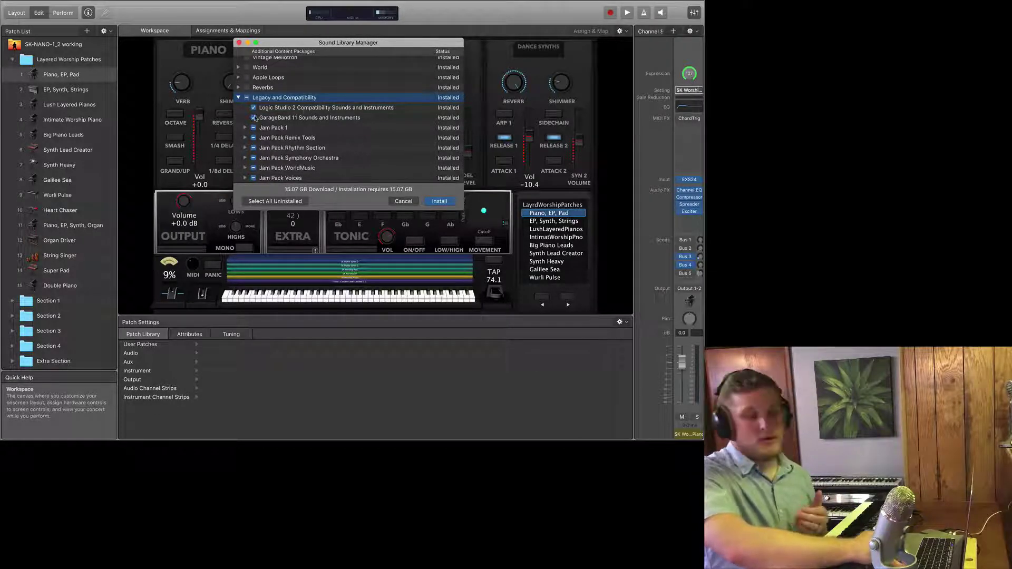
{"action": "mouse_move", "coordinate": [255, 118]}
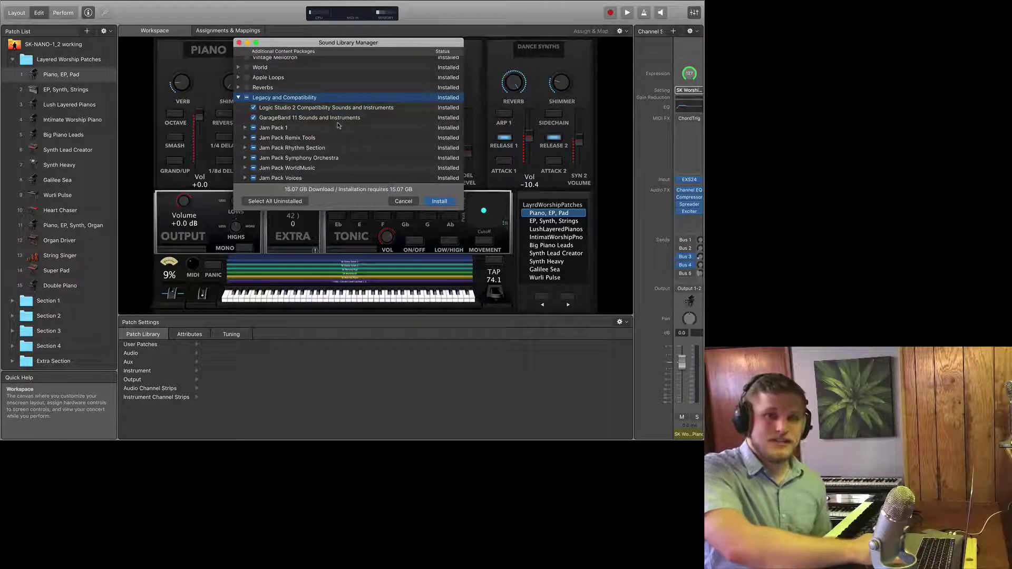
{"action": "left_click", "coordinate": [239, 98]}
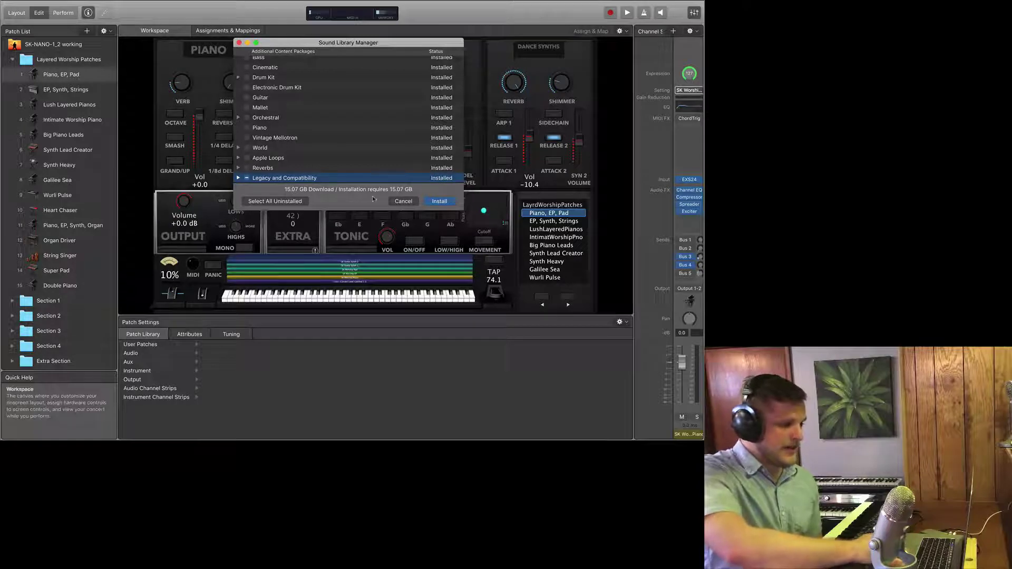
{"action": "left_click", "coordinate": [403, 201]}
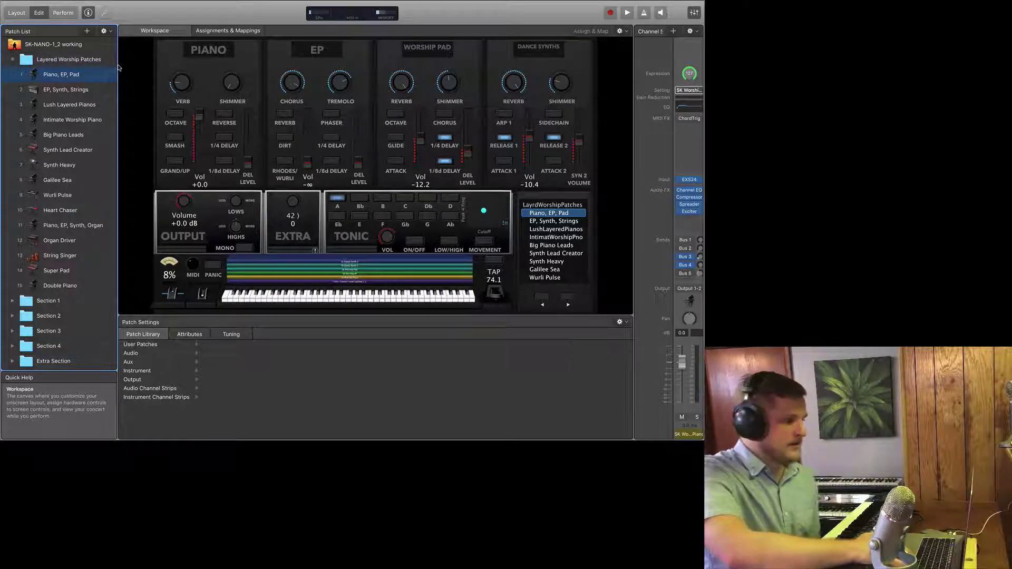
- Add a new patch above the collapsed Layered Worship Patches folder and give it an instrument channel strip
{"action": "left_click", "coordinate": [87, 31]}
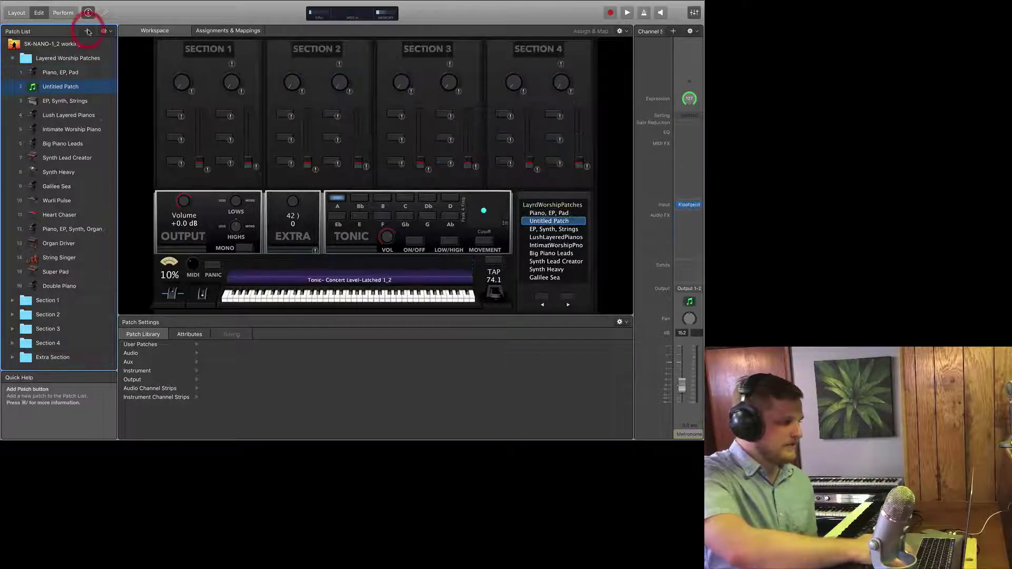
{"action": "left_click_drag", "start_coordinate": [74, 85], "coordinate": [71, 45]}
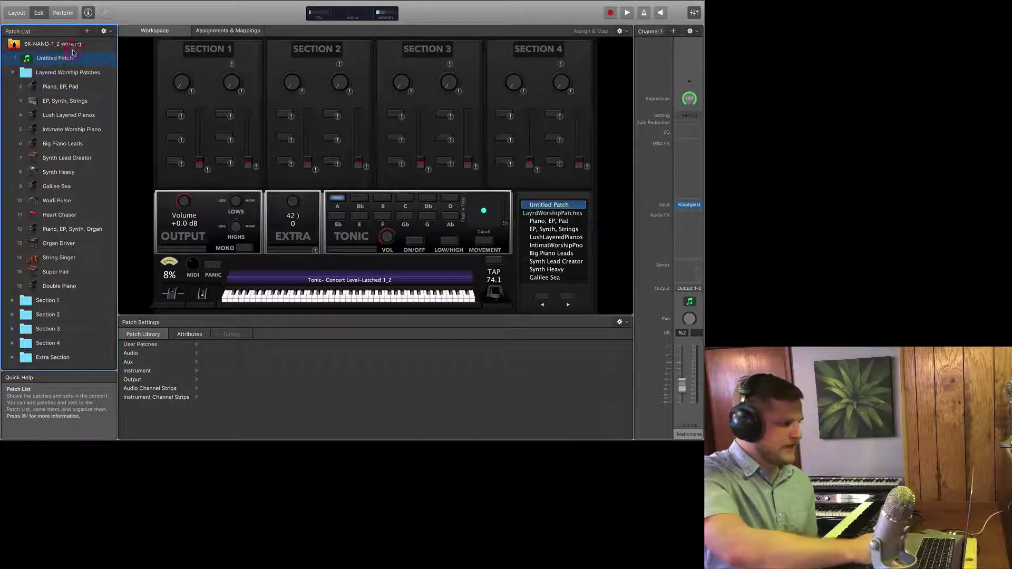
{"action": "left_click", "coordinate": [12, 73]}
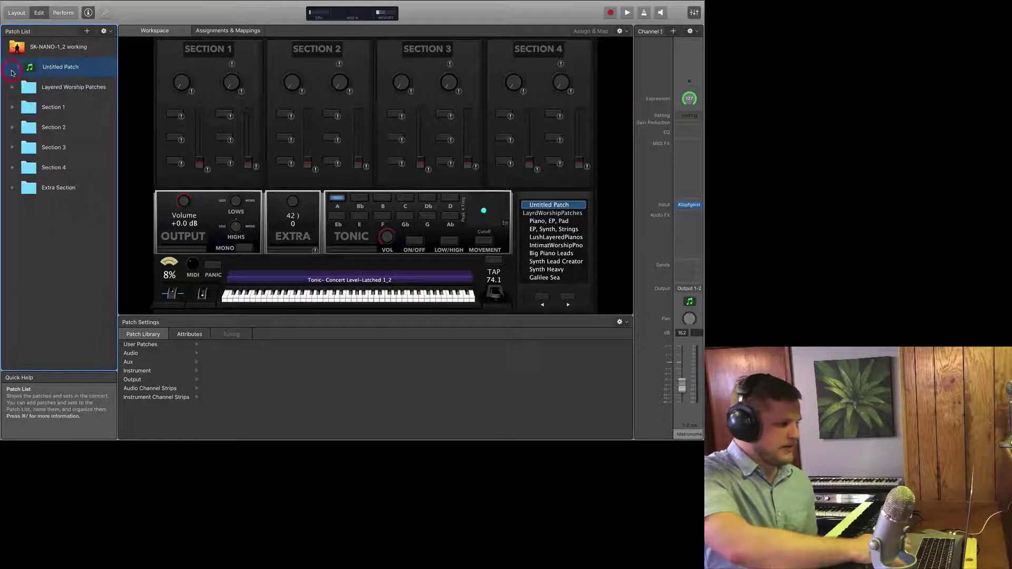
{"action": "left_click", "coordinate": [673, 31]}
{"action": "left_click", "coordinate": [411, 137]}
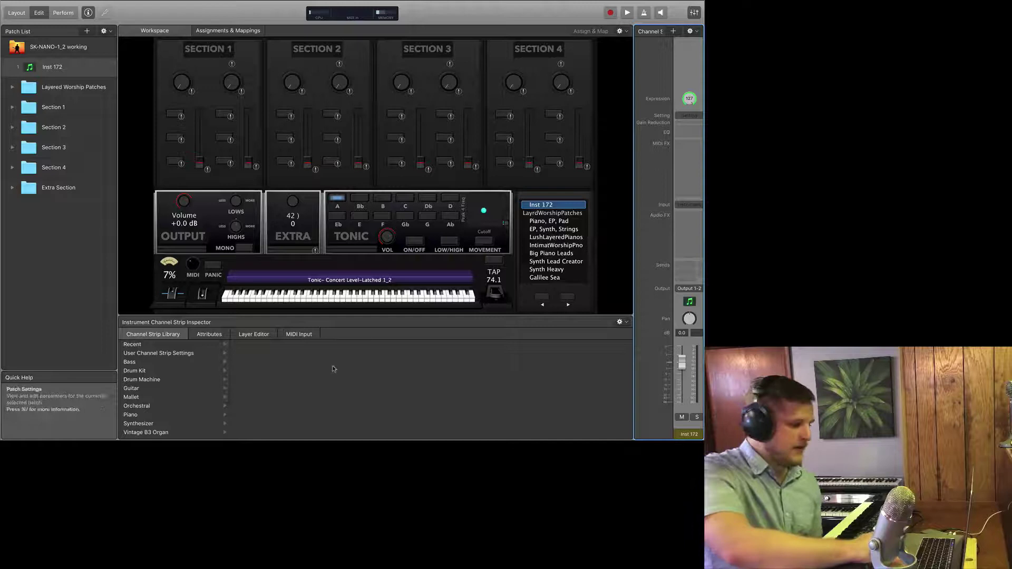
- Browse the channel strip library through Legacy, Logic and GarageBand to list Horns through Woodwinds
{"action": "scroll", "coordinate": [161, 404], "scroll_direction": "down", "scroll_amount": 4}
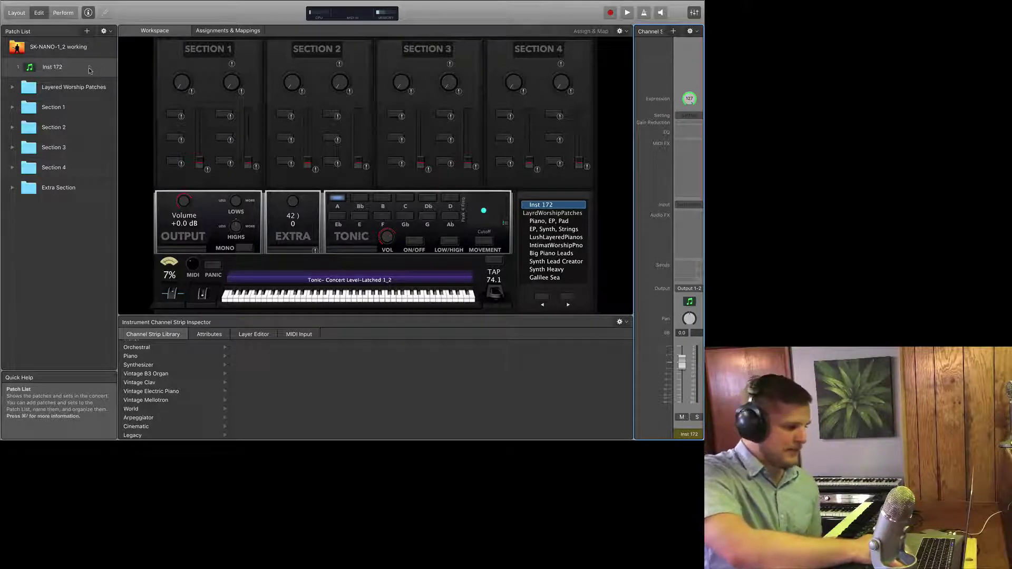
{"action": "left_click", "coordinate": [150, 436]}
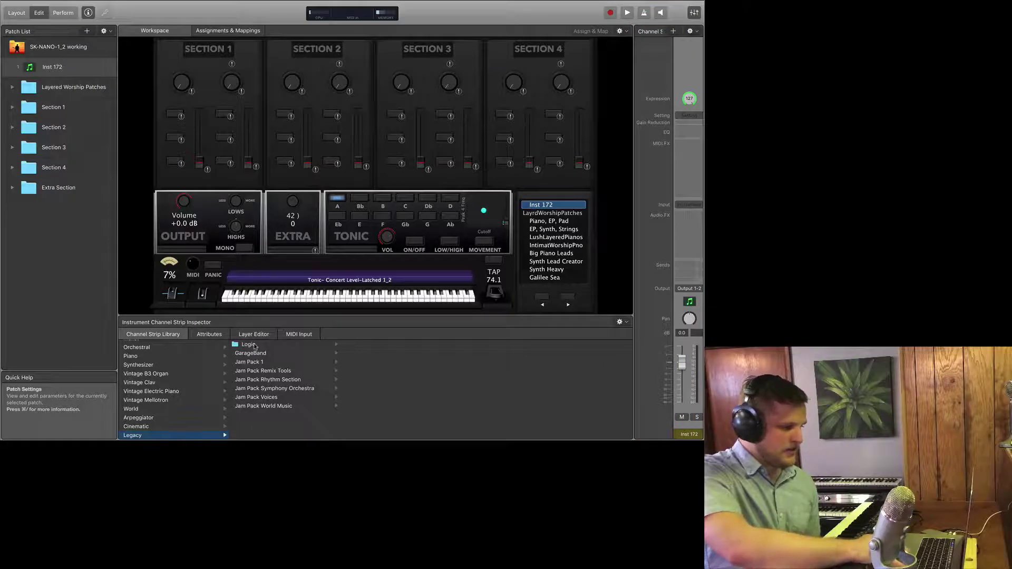
{"action": "left_click", "coordinate": [255, 345]}
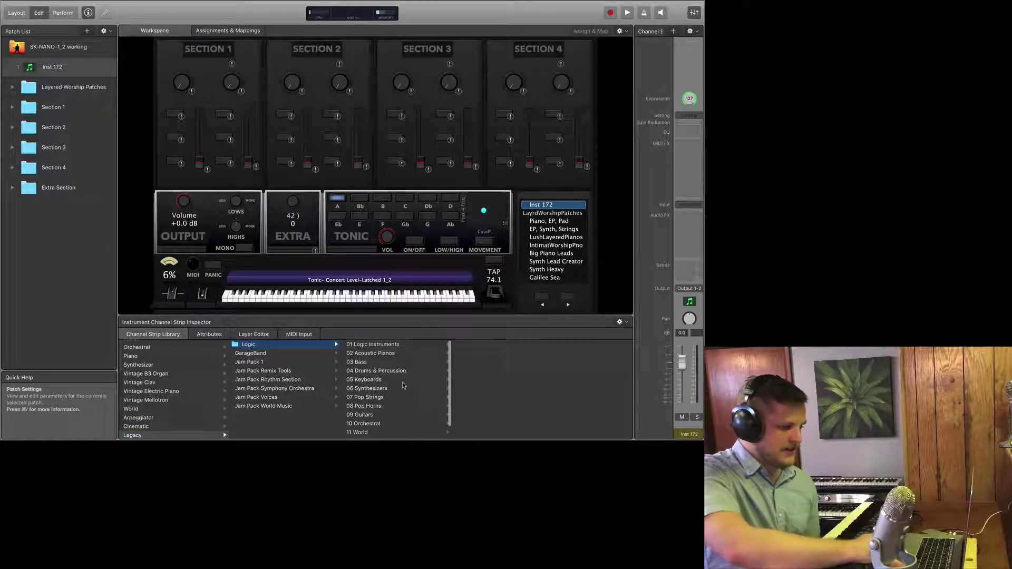
{"action": "scroll", "coordinate": [403, 386], "scroll_direction": "down", "scroll_amount": 2}
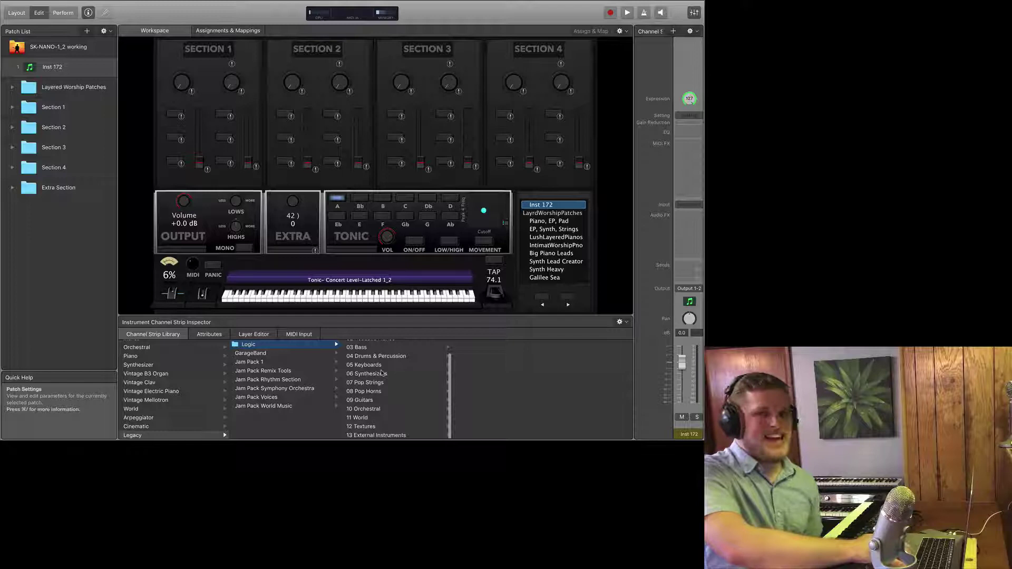
{"action": "left_click", "coordinate": [291, 353]}
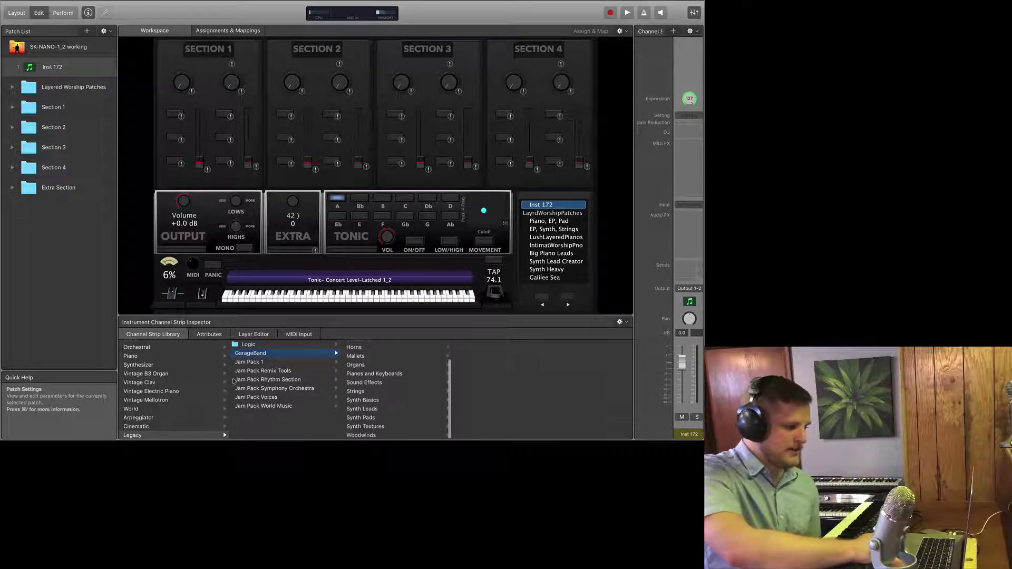
{"action": "scroll", "coordinate": [159, 359], "scroll_direction": "up", "scroll_amount": 4}
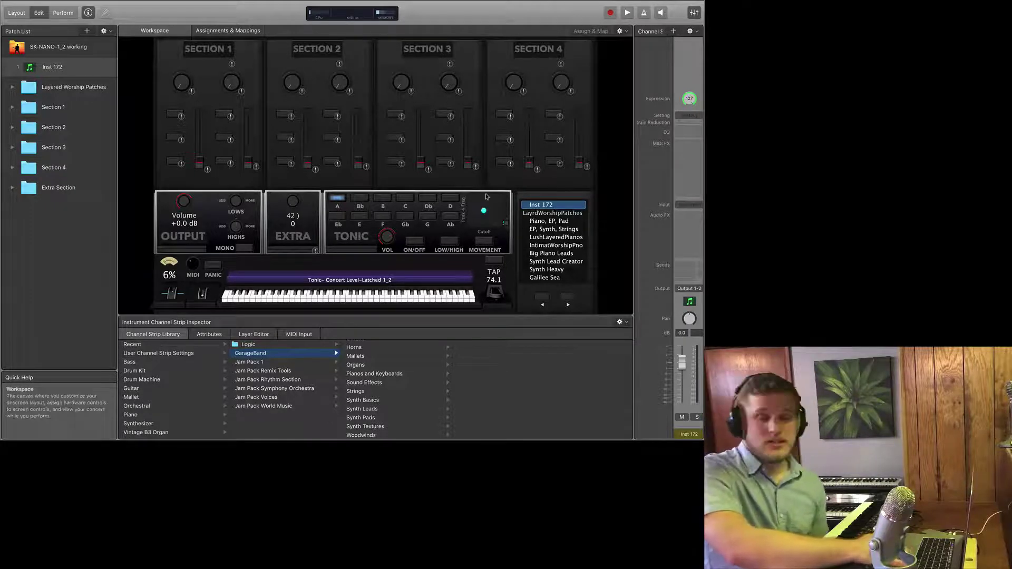
- Dismiss the instrument plug-in menu without loading anything, then widen the channel strips area
{"action": "left_click", "coordinate": [646, 173]}
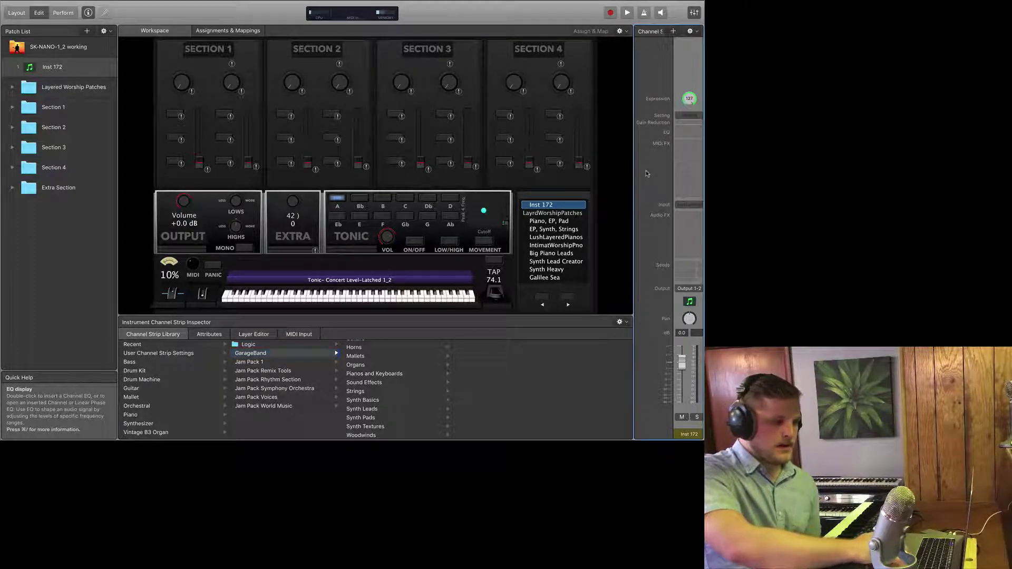
{"action": "left_click", "coordinate": [692, 206]}
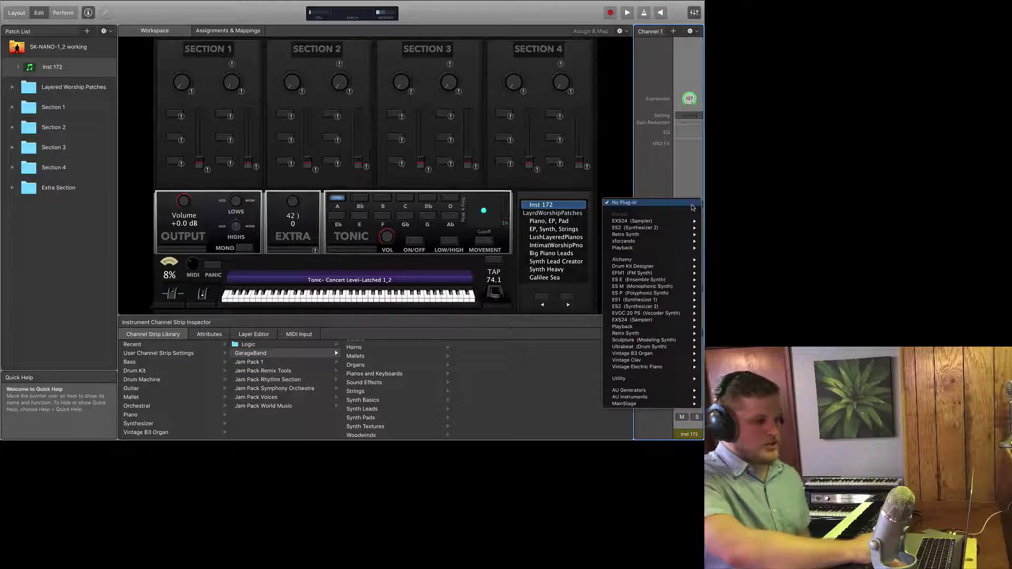
{"action": "left_click", "coordinate": [653, 169]}
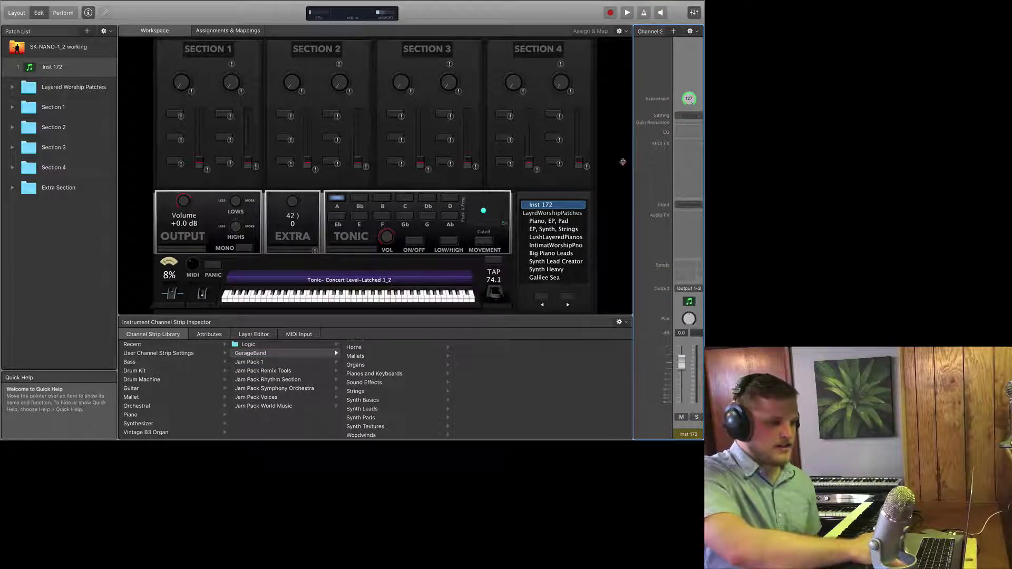
{"action": "left_click_drag", "start_coordinate": [634, 163], "coordinate": [621, 161]}
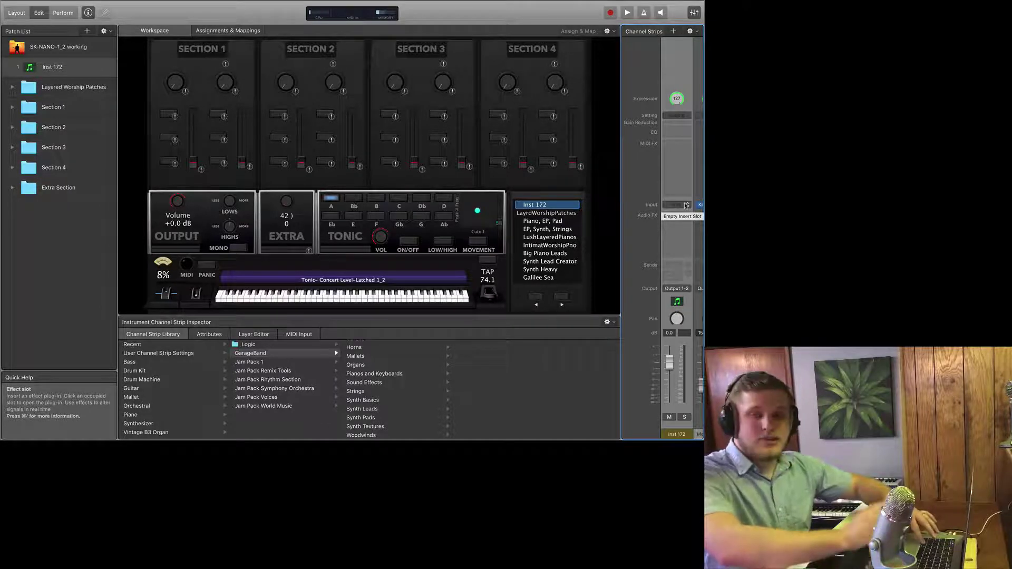
{"action": "left_click", "coordinate": [686, 205]}
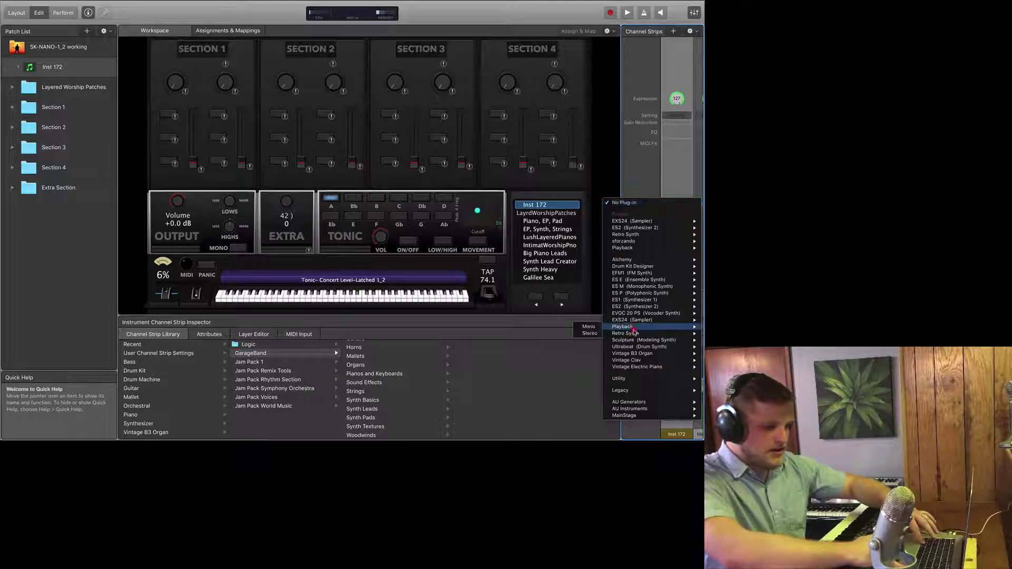
{"action": "mouse_move", "coordinate": [627, 383]}
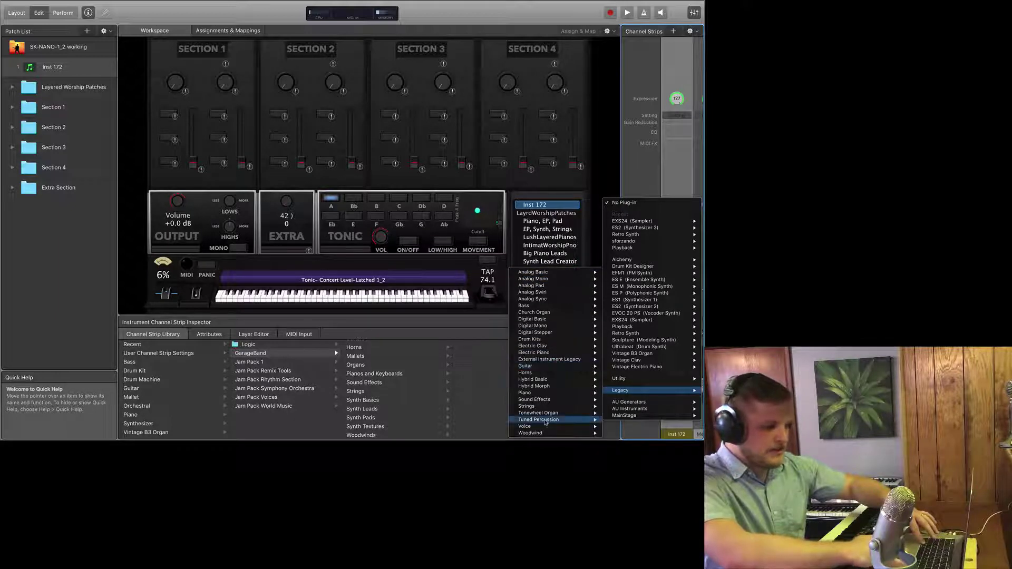
{"action": "mouse_move", "coordinate": [542, 435]}
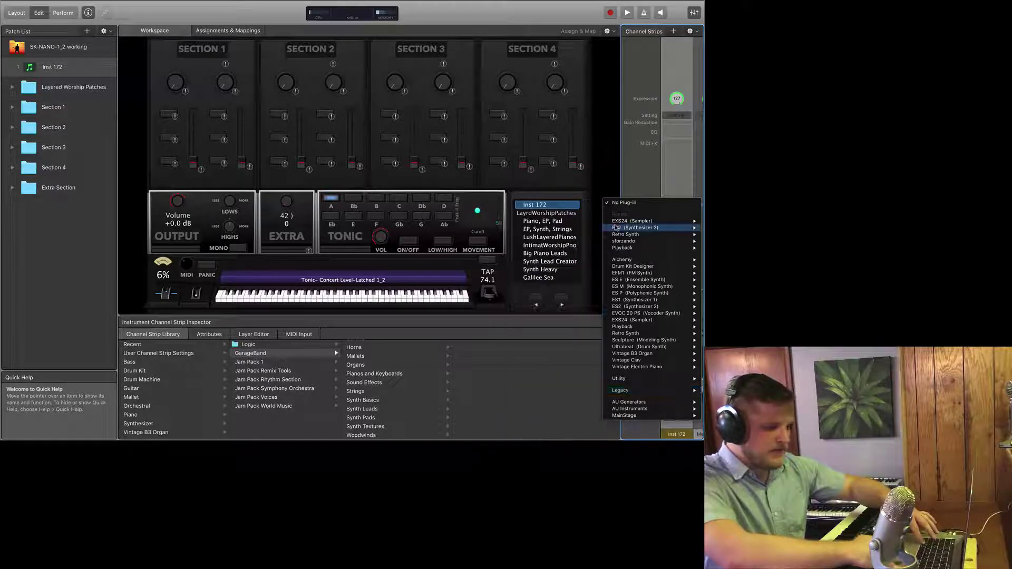
{"action": "left_click", "coordinate": [640, 184]}
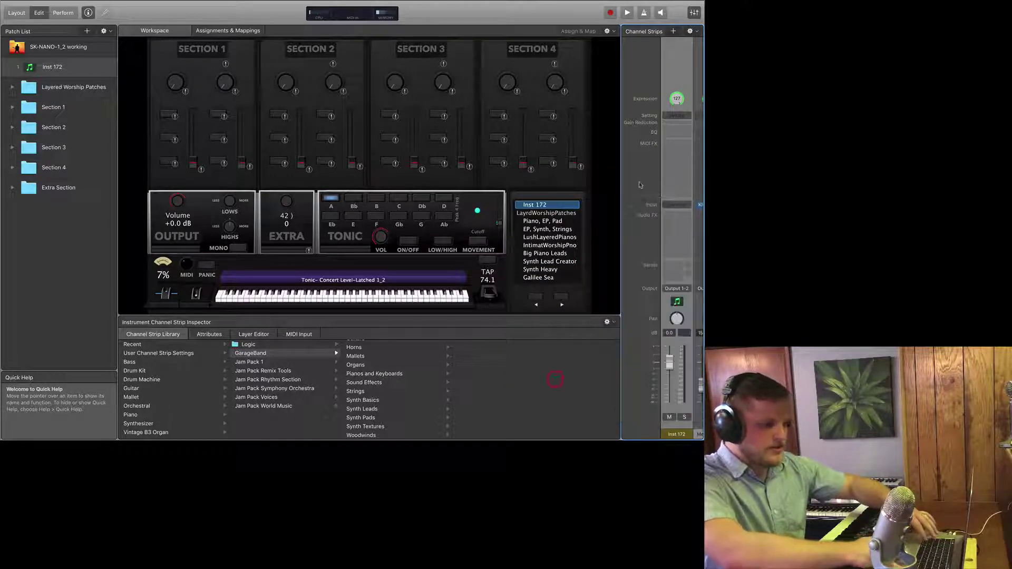
{"action": "left_click", "coordinate": [678, 208]}
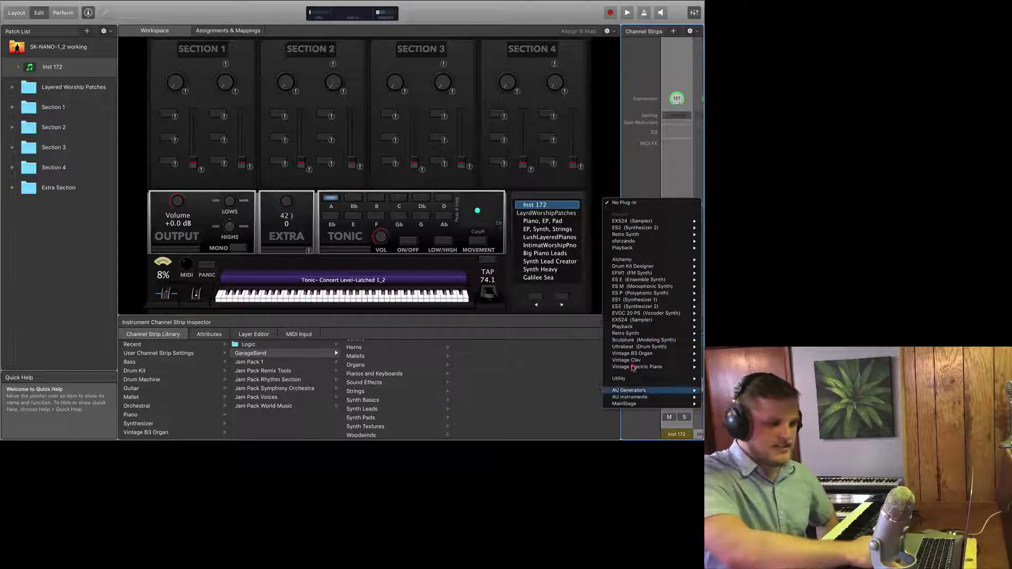
{"action": "left_click", "coordinate": [652, 202]}
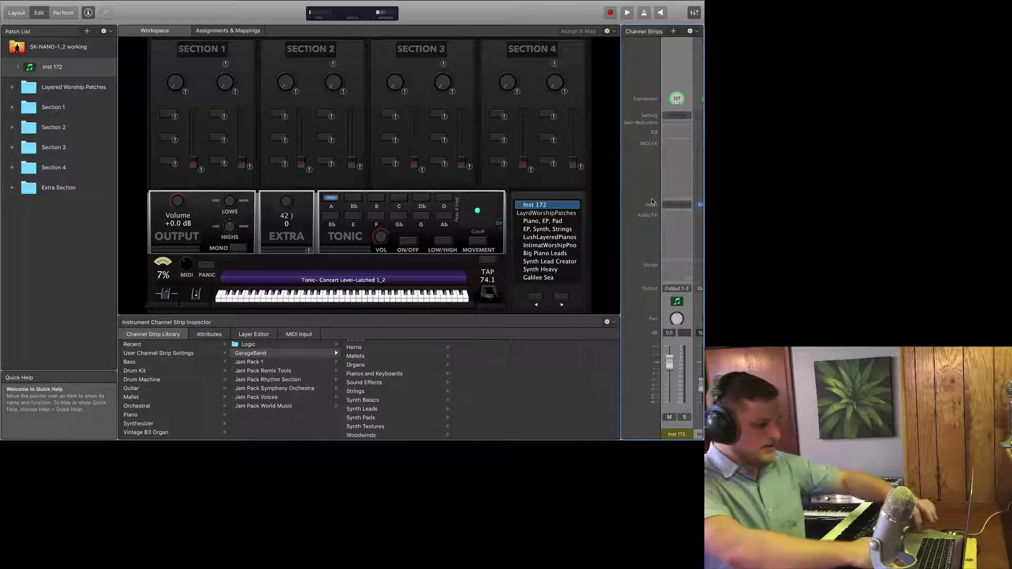
{"action": "left_click", "coordinate": [678, 205]}
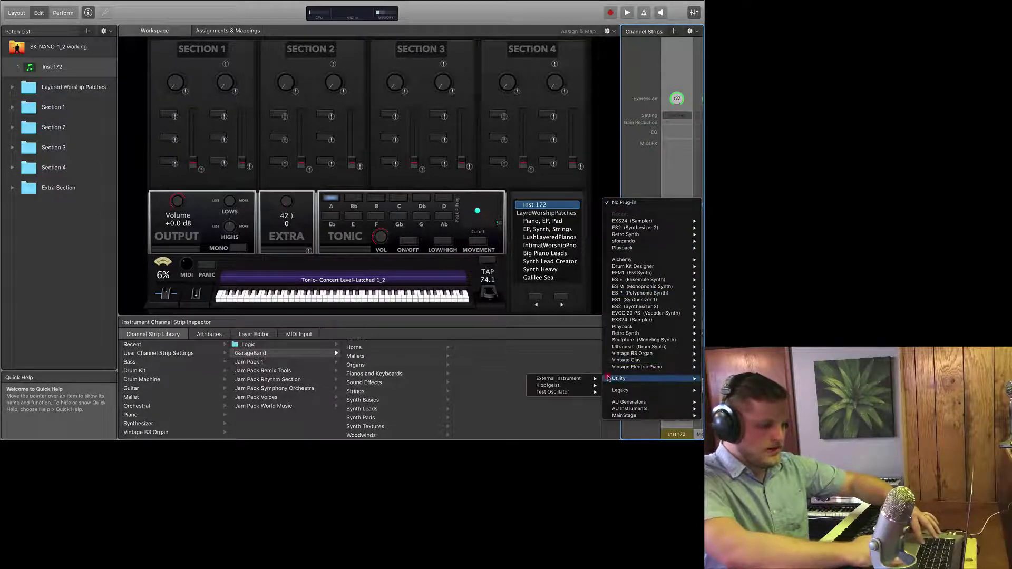
{"action": "mouse_move", "coordinate": [548, 388]}
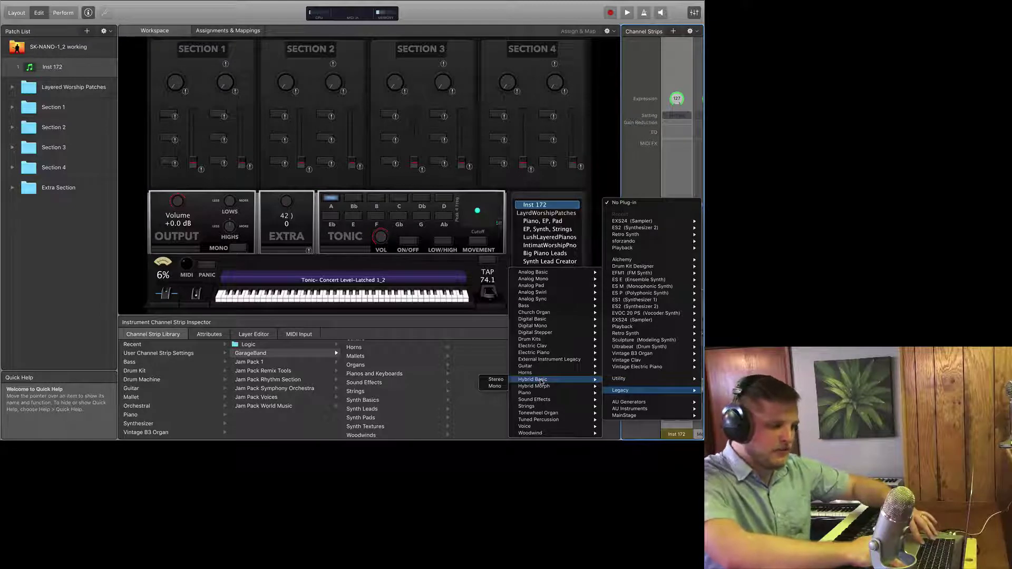
{"action": "left_click", "coordinate": [650, 166]}
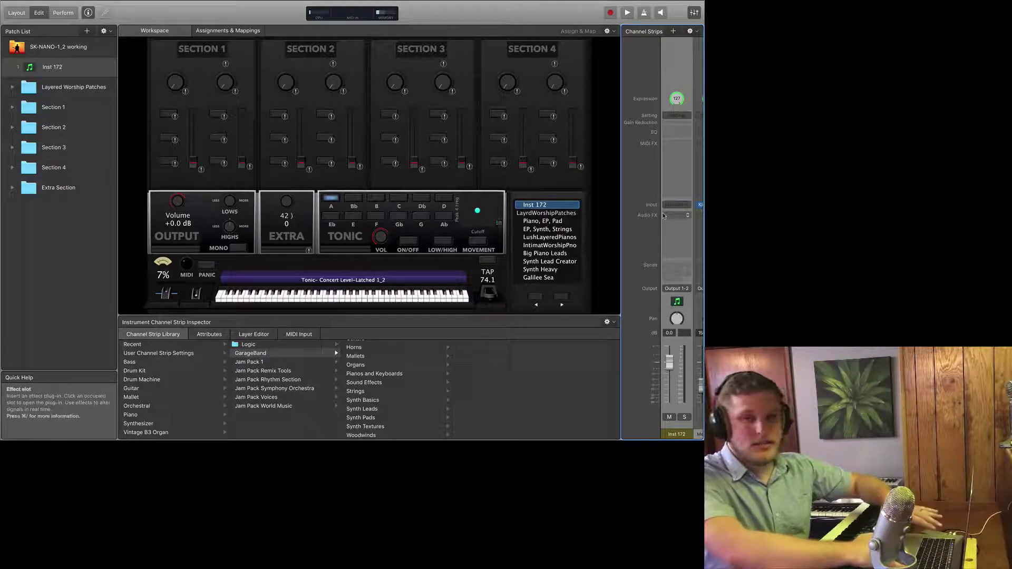
{"action": "left_click", "coordinate": [668, 229]}
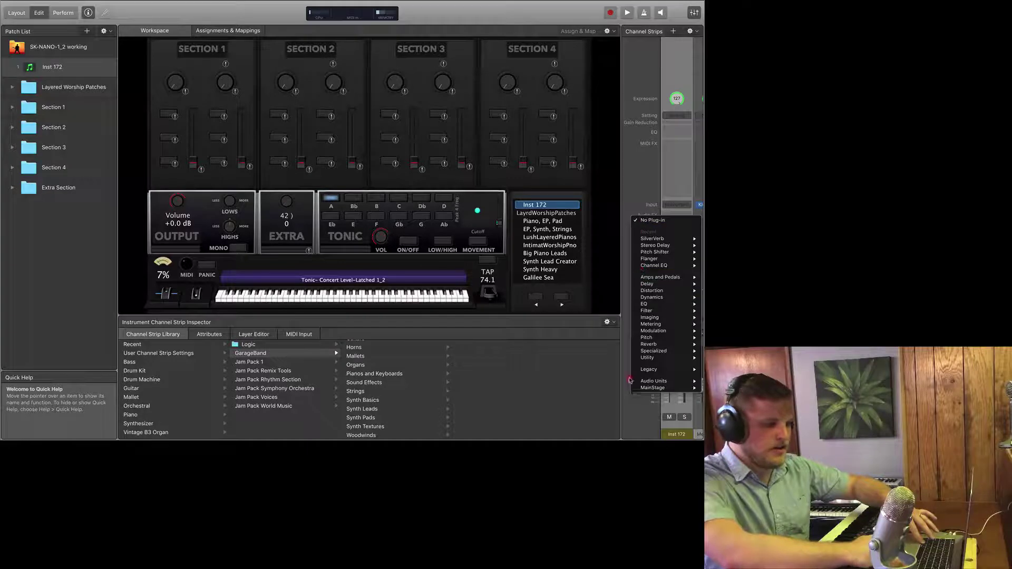
{"action": "mouse_move", "coordinate": [648, 370]}
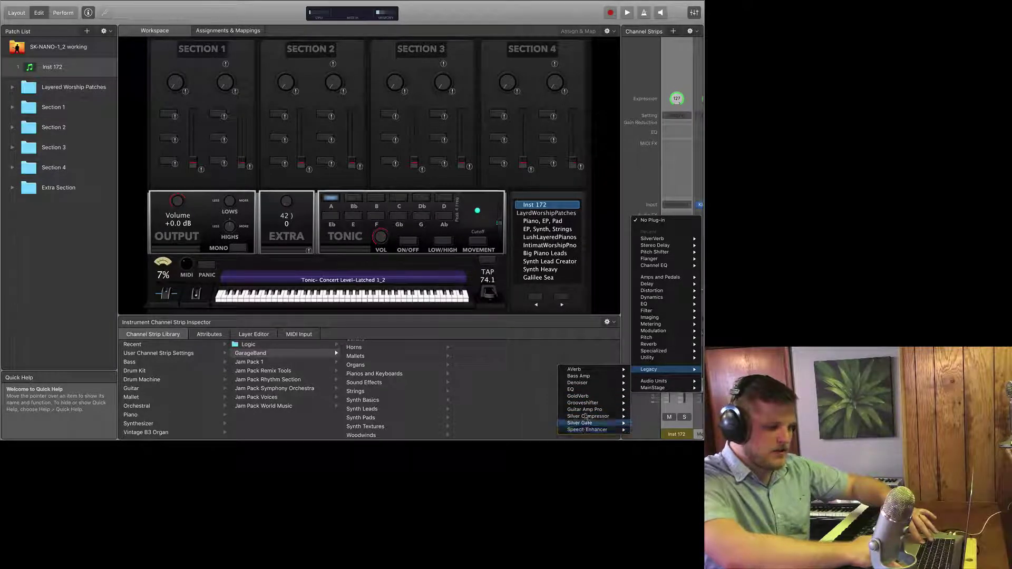
{"action": "key", "text": "Escape"}
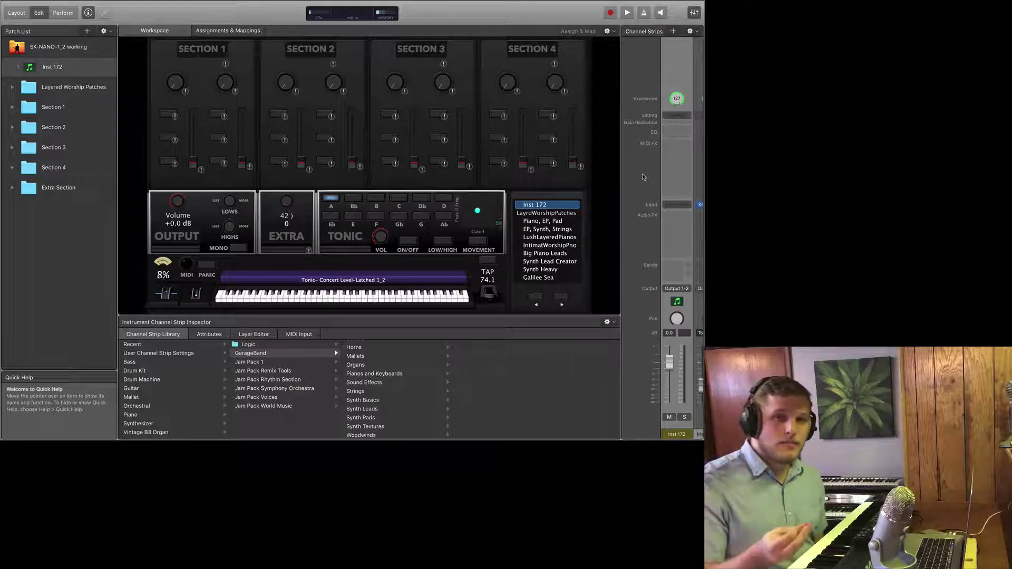
{"action": "mouse_move", "coordinate": [89, 4]}
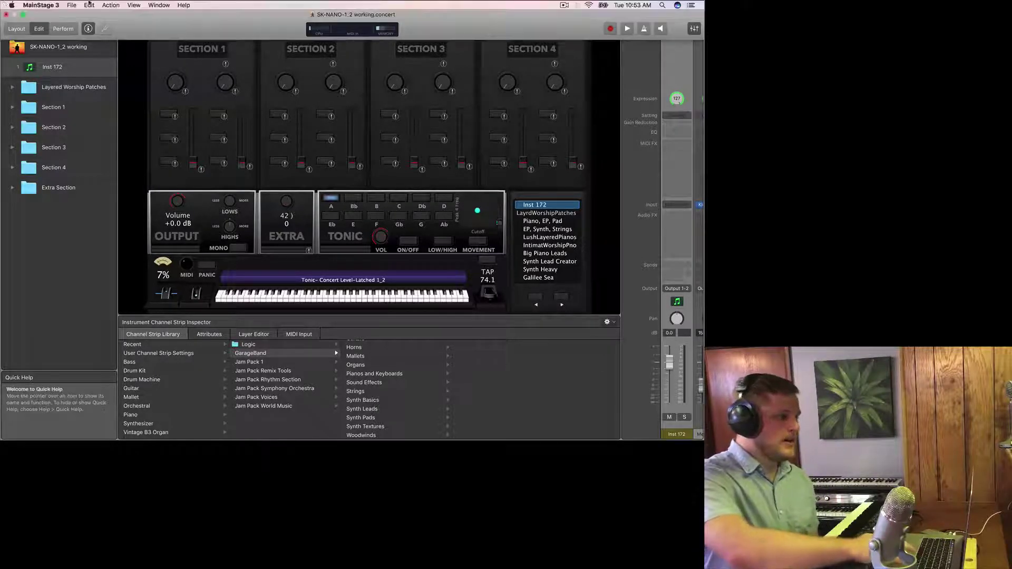
- Request Download All Available Sounds from the MainStage 3 Sound Library menu
{"action": "left_click", "coordinate": [40, 5]}
{"action": "mouse_move", "coordinate": [79, 49]}
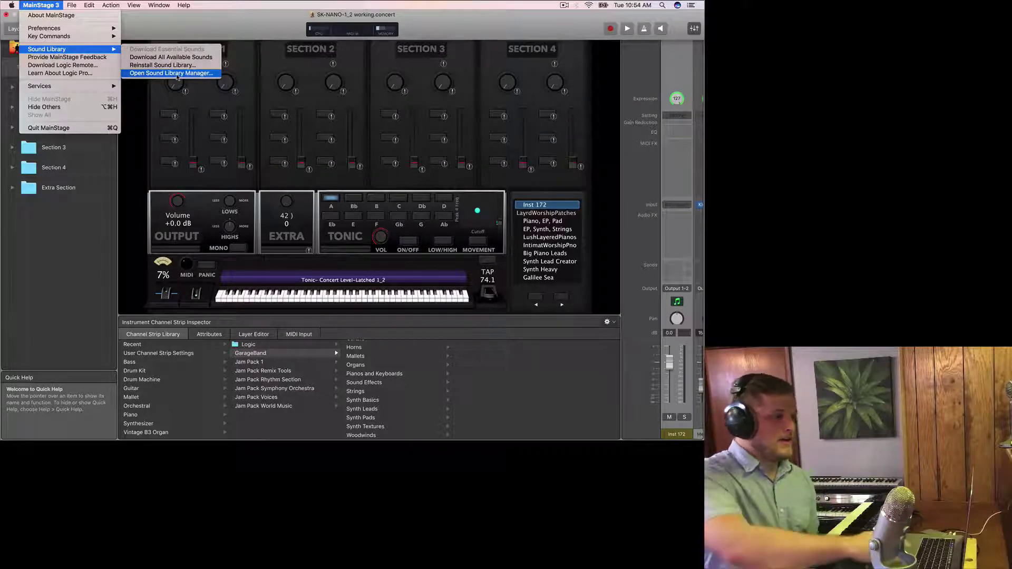
{"action": "left_click", "coordinate": [213, 59]}
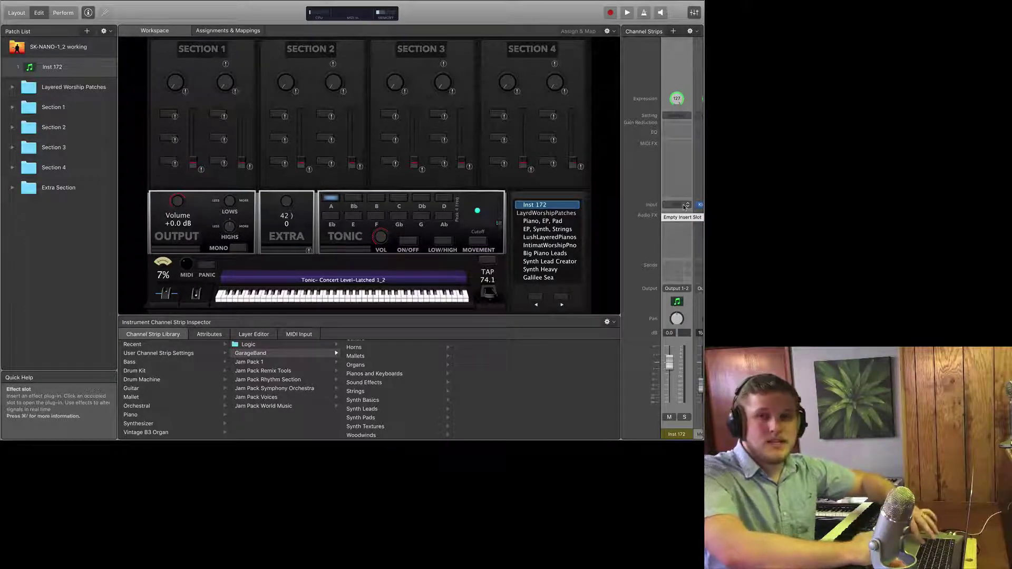
{"action": "left_click", "coordinate": [683, 206]}
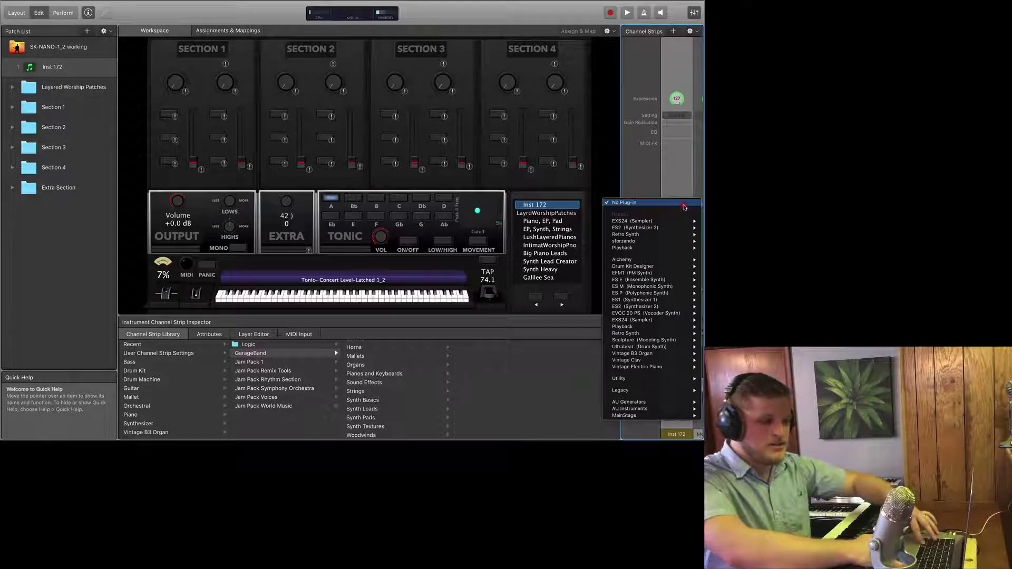
{"action": "mouse_move", "coordinate": [627, 390]}
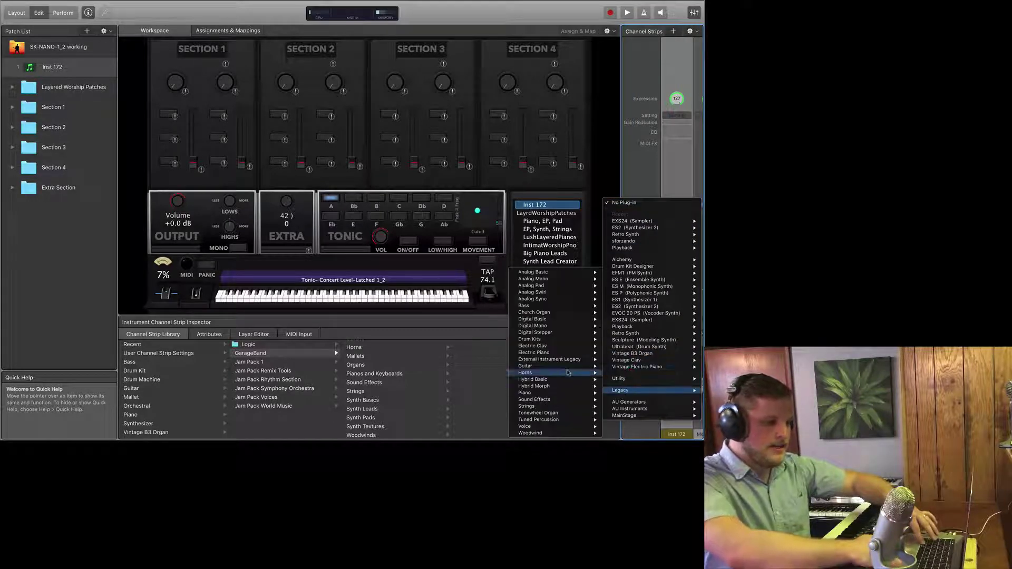
{"action": "left_click", "coordinate": [640, 184]}
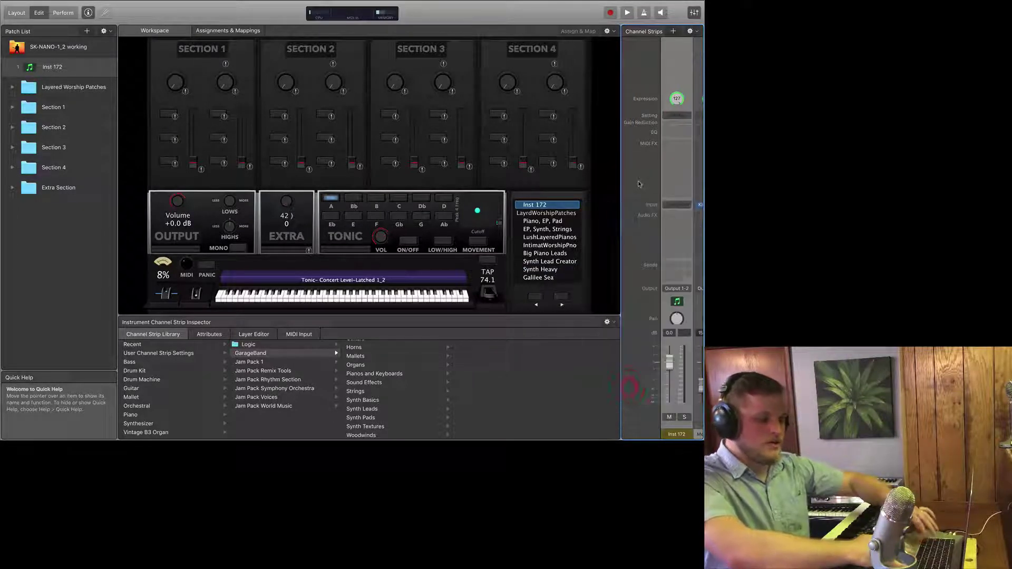